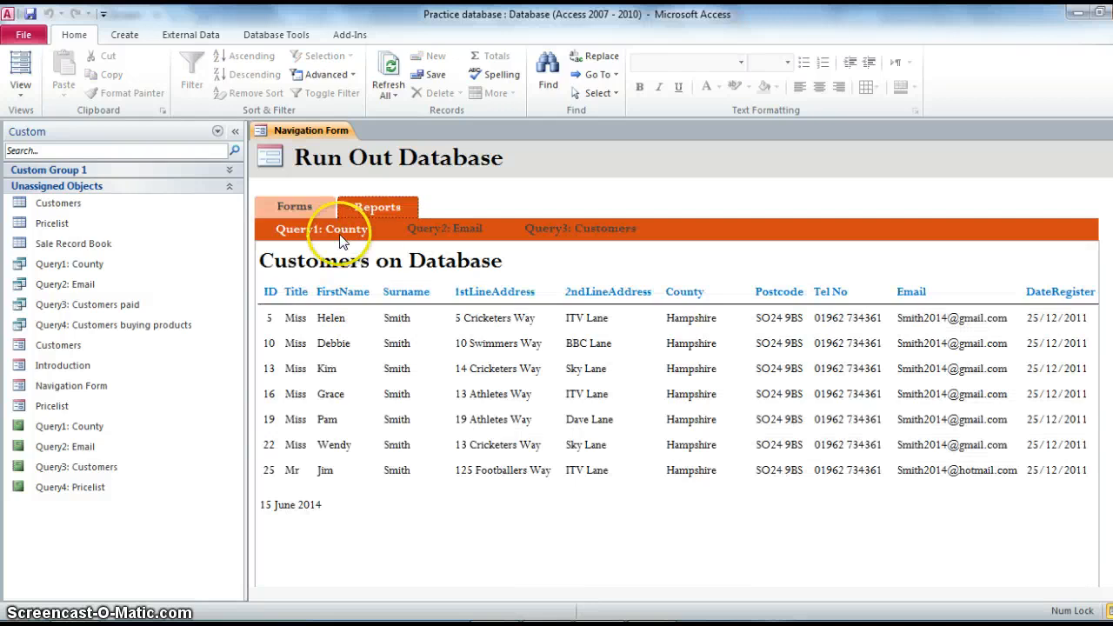
Step: View the Query2: Email and Query3: Customers reports in the navigation form
{"action": "left_click", "coordinate": [424, 234]}
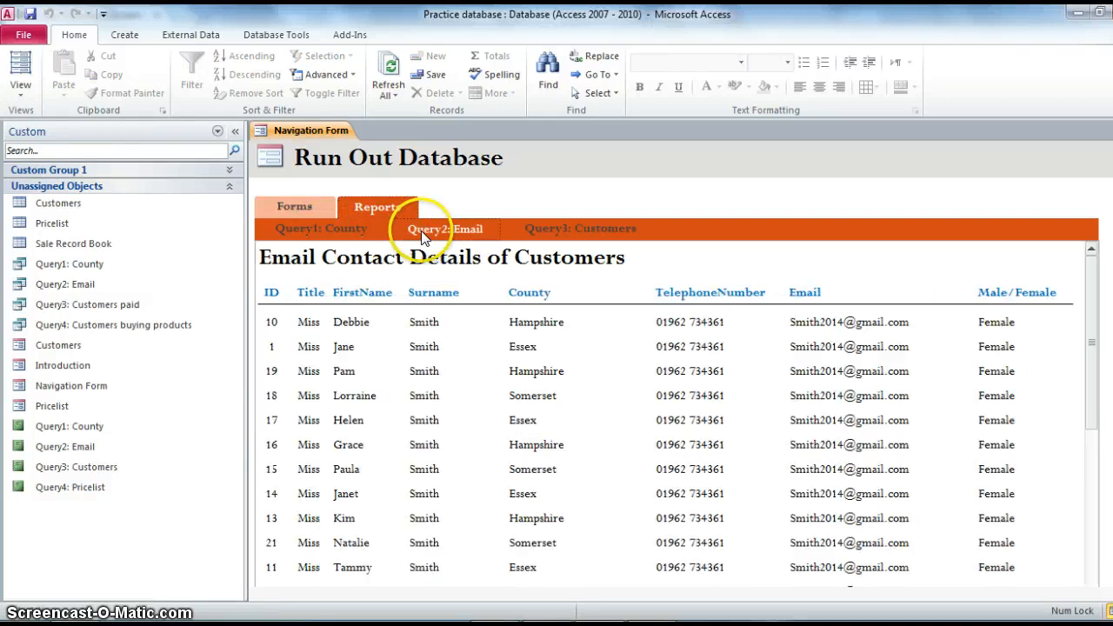
{"action": "left_click", "coordinate": [563, 242]}
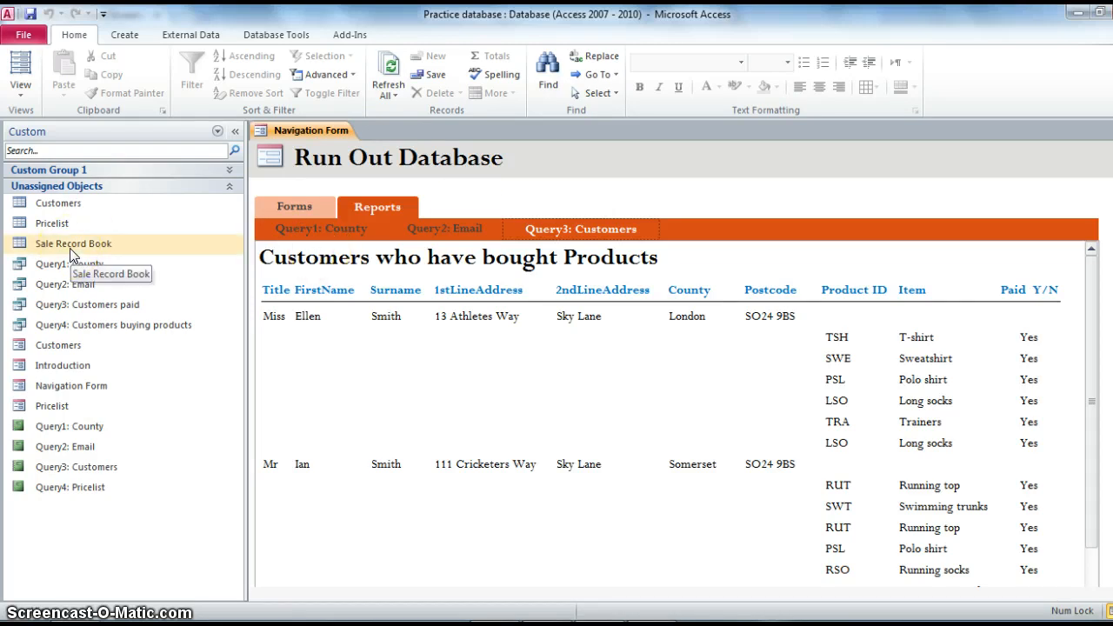
{"action": "left_click", "coordinate": [356, 296]}
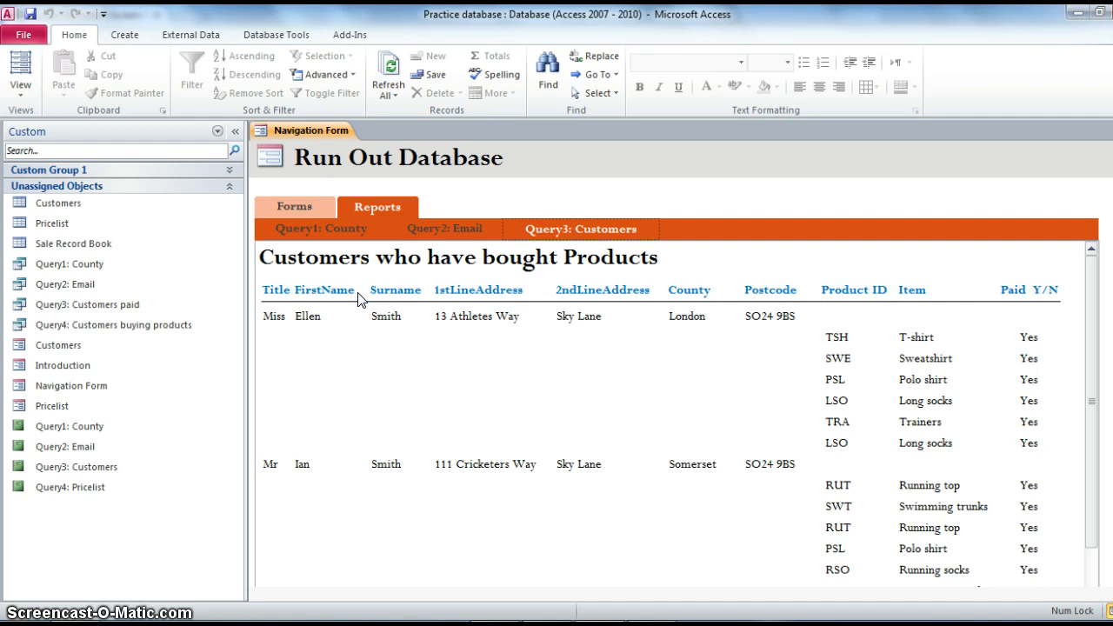
Step: Open the navigation form in Design View and add a new top-level tab named Queries after Reports
{"action": "left_click", "coordinate": [20, 77]}
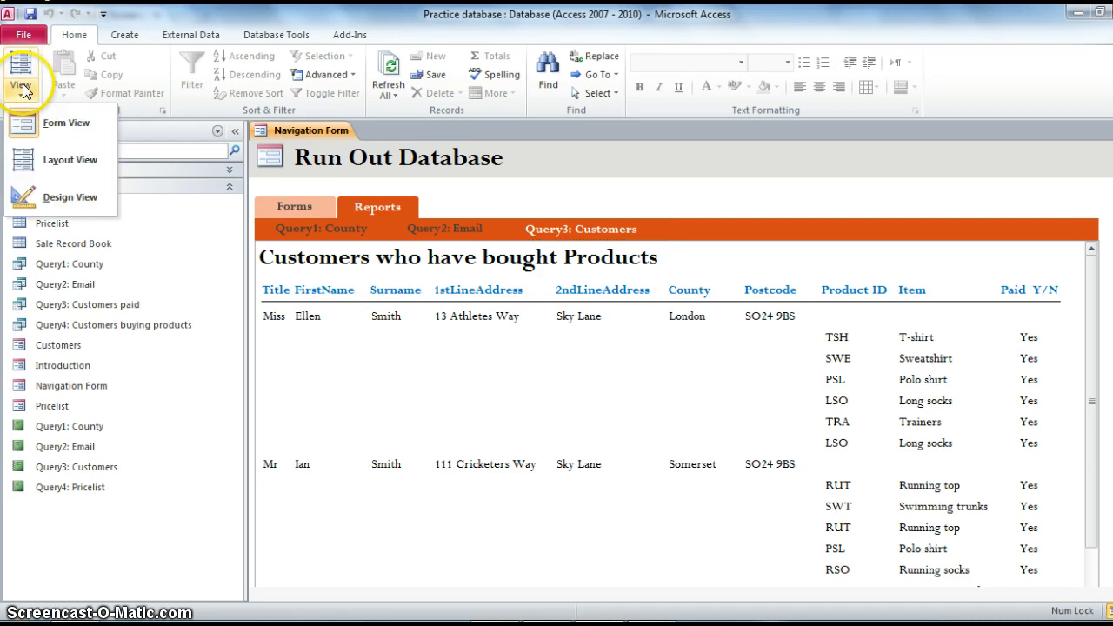
{"action": "left_click", "coordinate": [58, 196]}
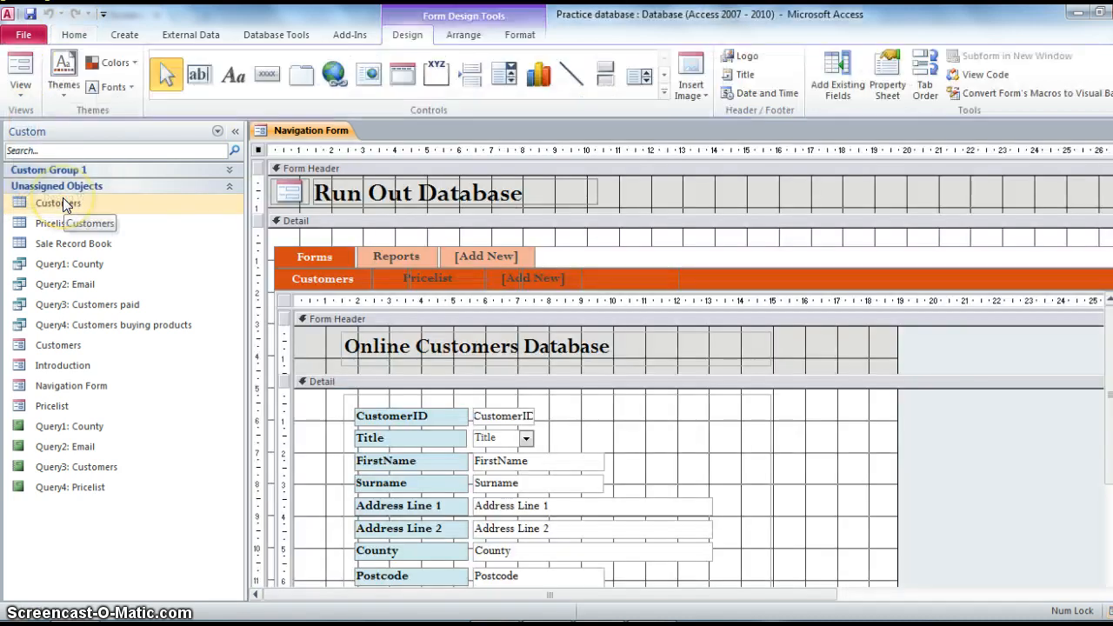
{"action": "left_click", "coordinate": [495, 260]}
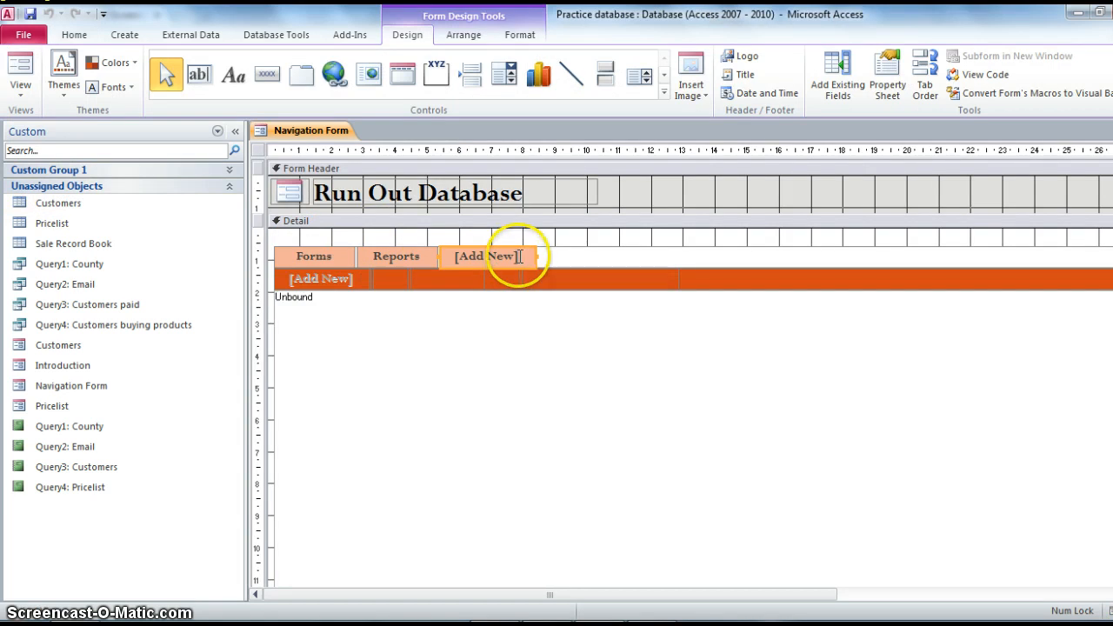
{"action": "left_click", "coordinate": [519, 257]}
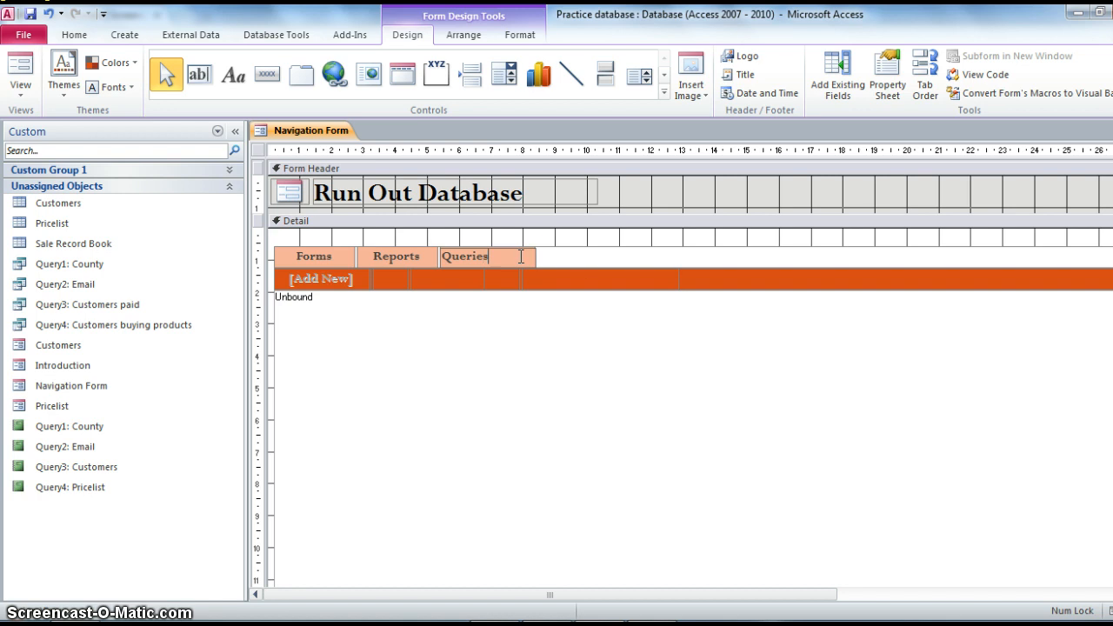
{"action": "left_click", "coordinate": [573, 260]}
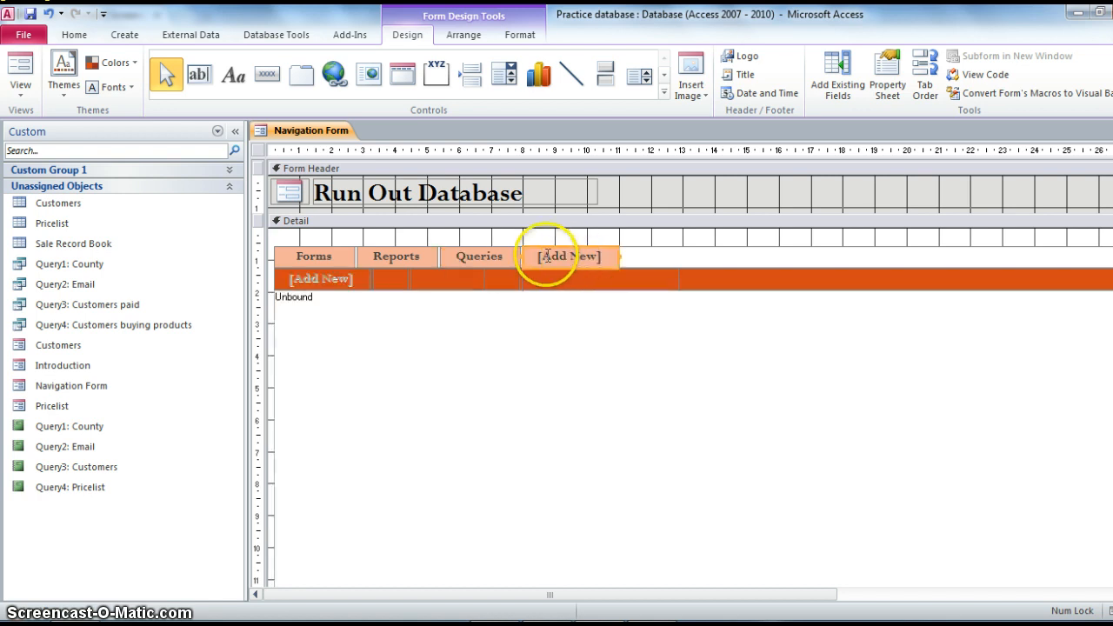
{"action": "left_click", "coordinate": [496, 259]}
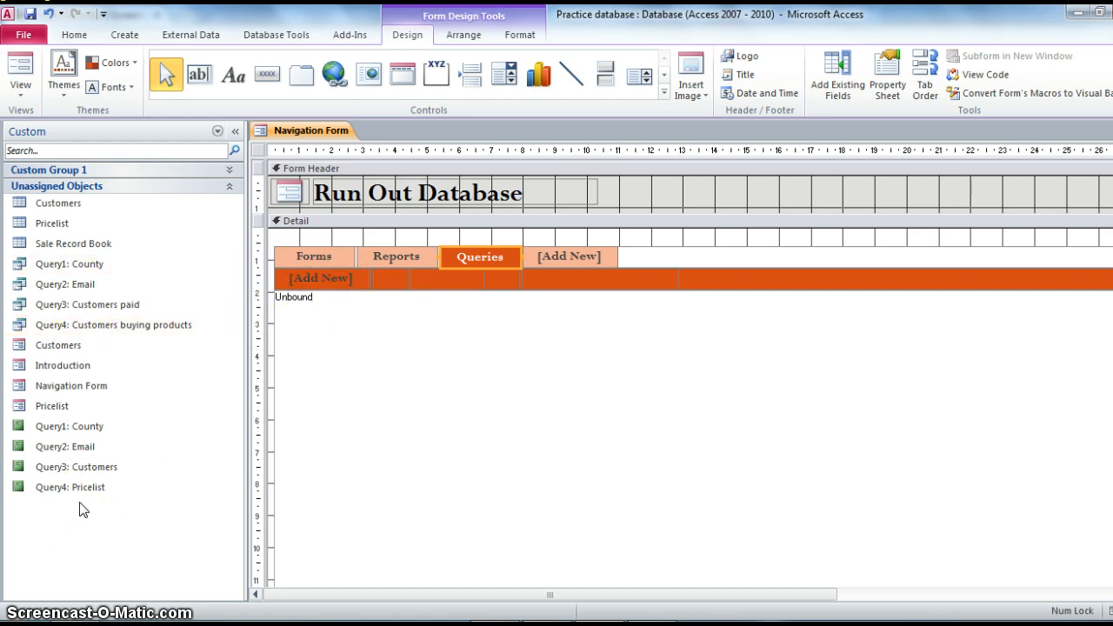
Step: Create a blank form, open it in Design View and enlarge its Detail area to about 15 by 11.5 ruler units
{"action": "left_click", "coordinate": [126, 39]}
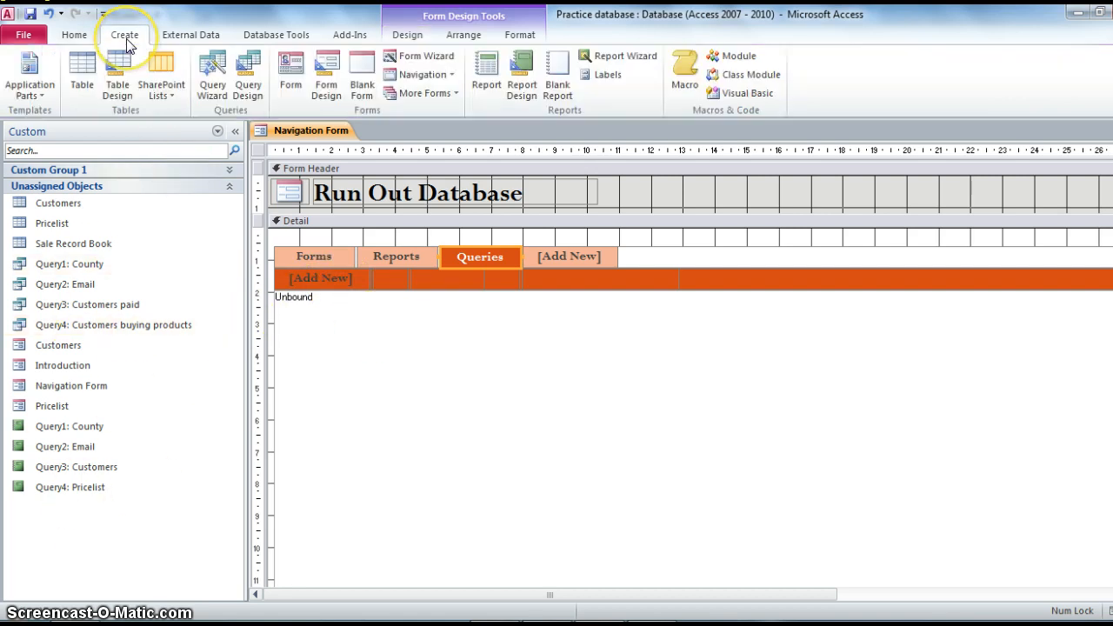
{"action": "left_click", "coordinate": [364, 71]}
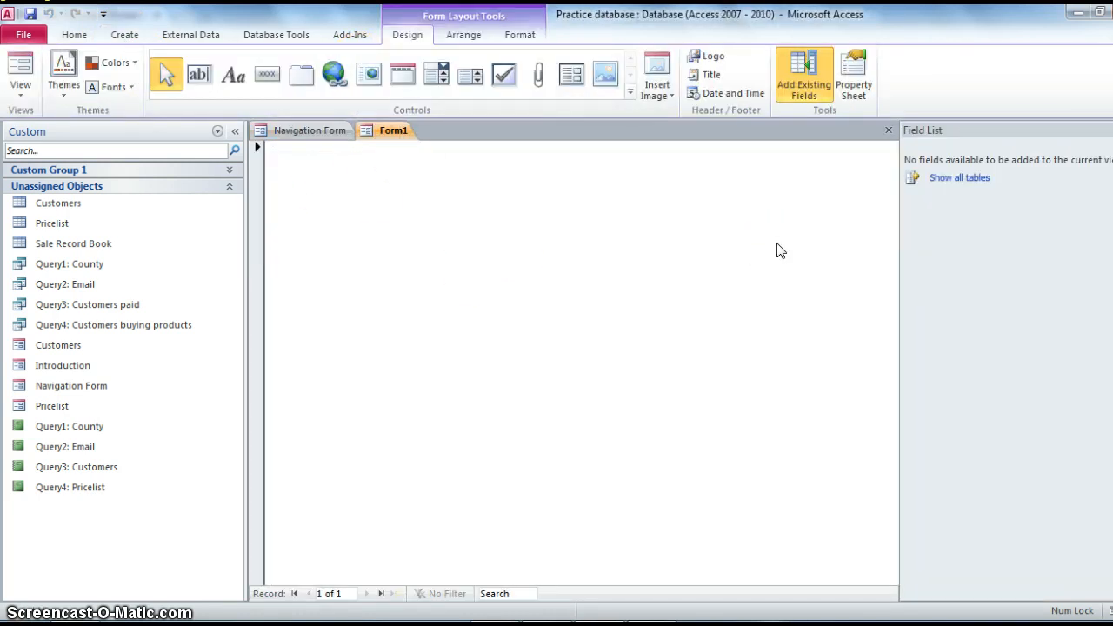
{"action": "left_click", "coordinate": [20, 87]}
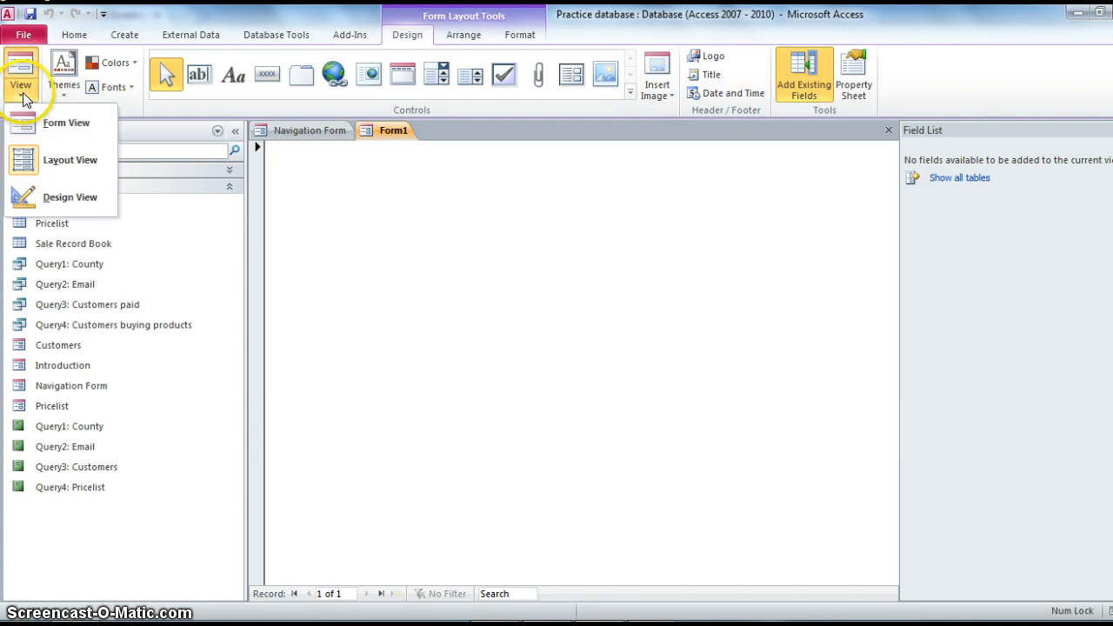
{"action": "left_click", "coordinate": [60, 198]}
{"action": "left_click", "coordinate": [495, 342]}
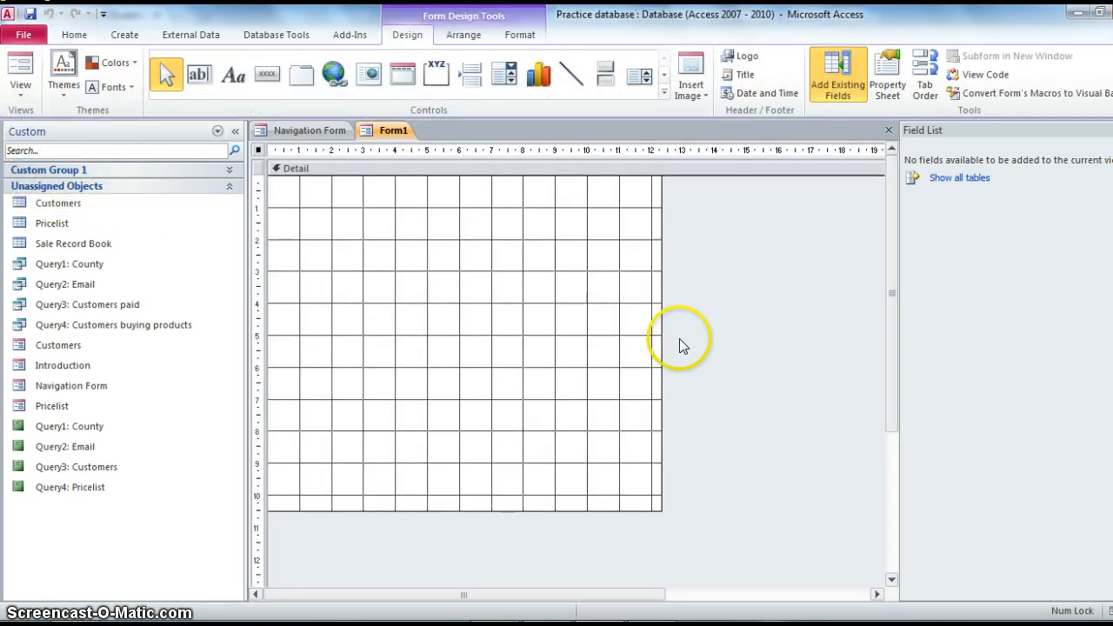
{"action": "left_click_drag", "start_coordinate": [661, 337], "coordinate": [749, 341]}
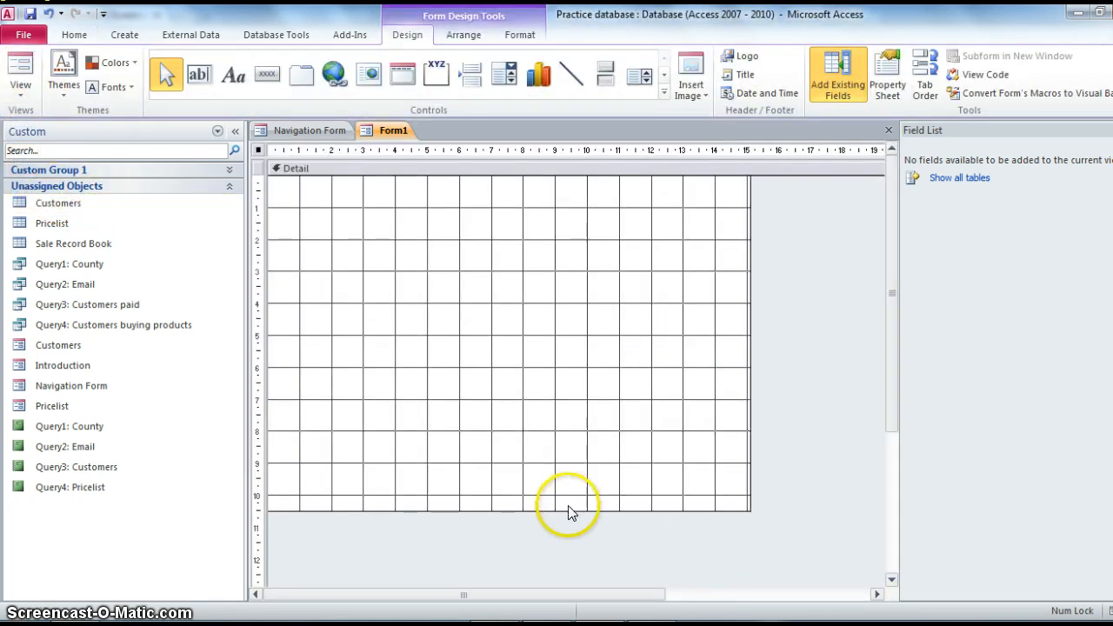
{"action": "left_click_drag", "start_coordinate": [566, 509], "coordinate": [567, 546]}
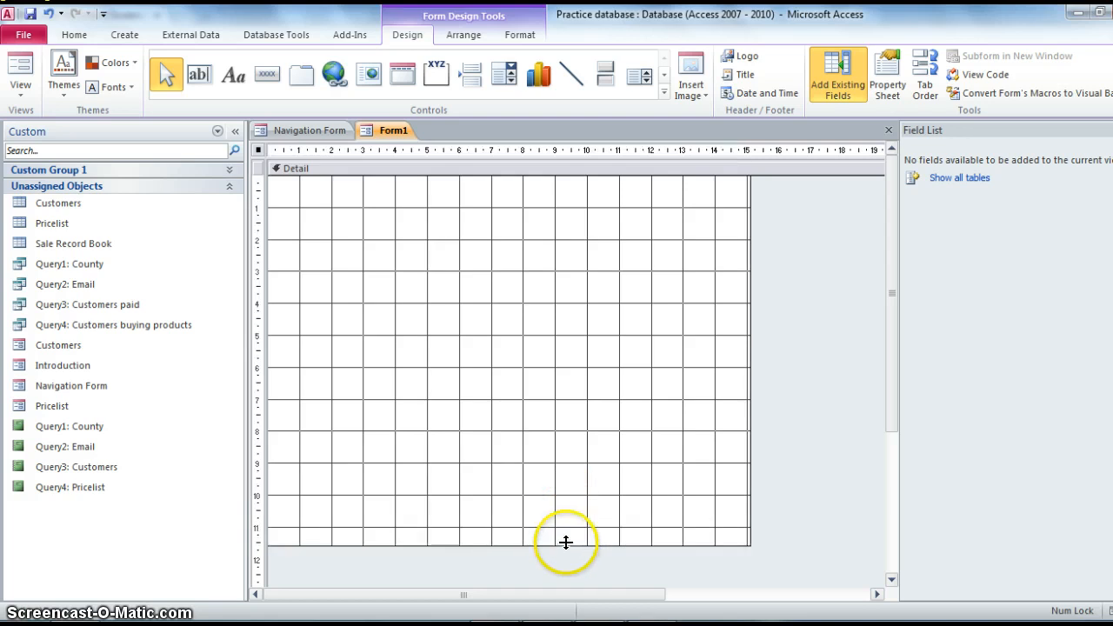
Step: Add a label reading "Interactive Searches" near the top of the form's Detail area
{"action": "left_click", "coordinate": [235, 75]}
{"action": "left_click", "coordinate": [306, 212]}
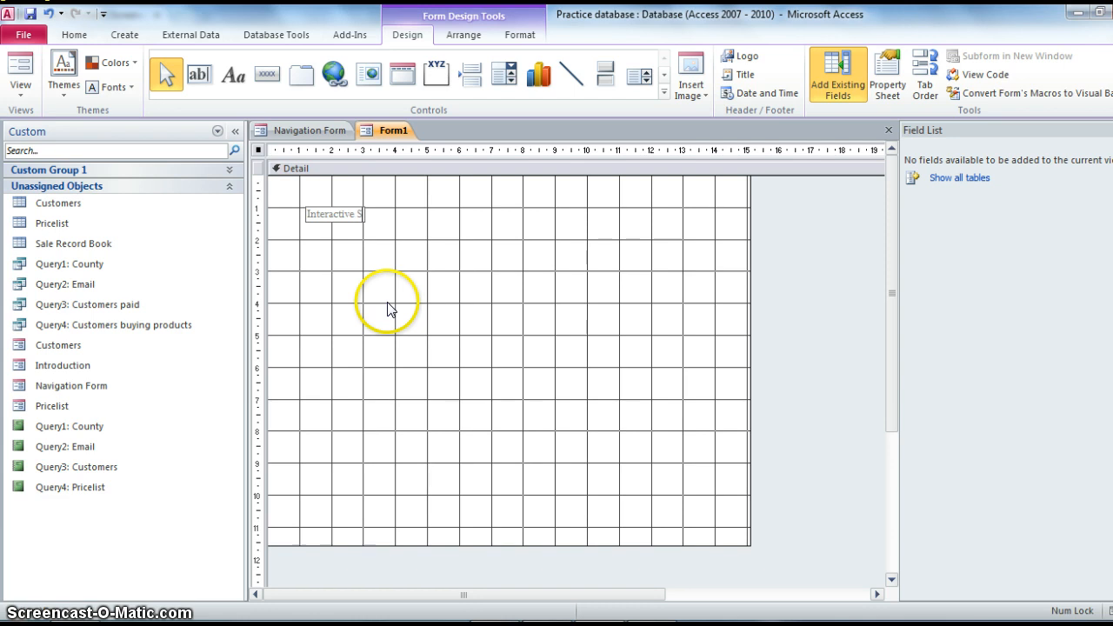
{"action": "type", "text": "Interactive Searches"}
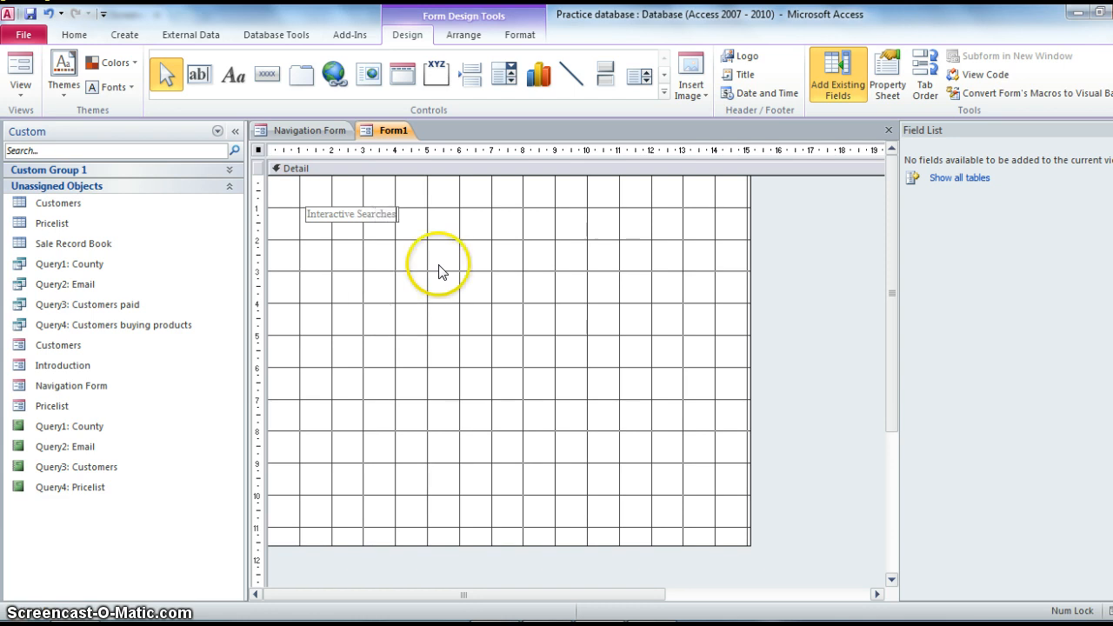
{"action": "left_click", "coordinate": [400, 251]}
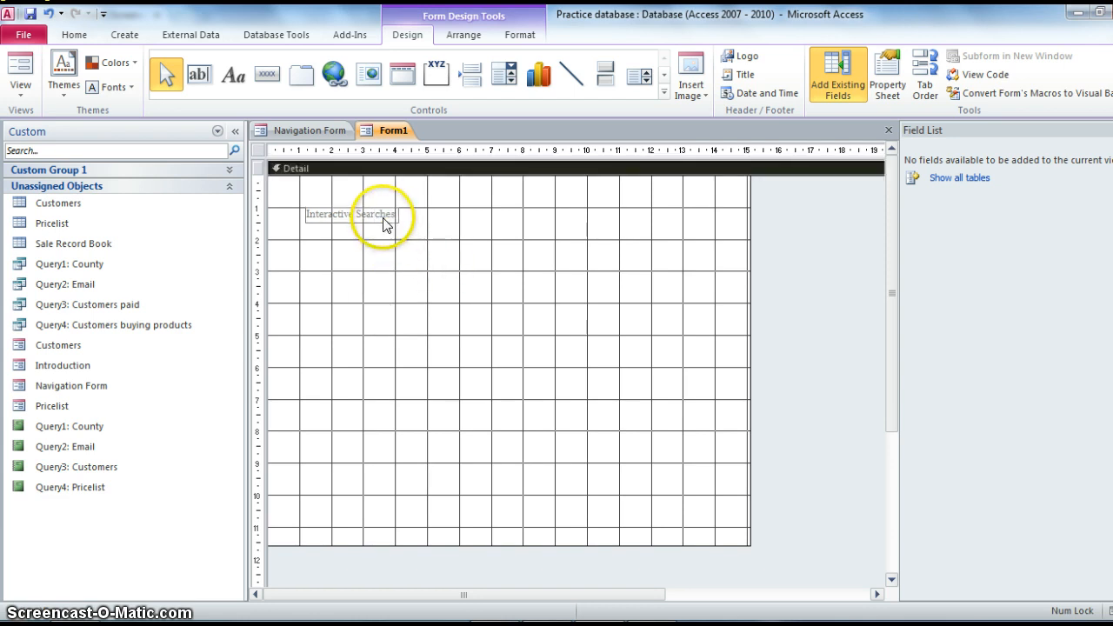
Step: Format the "Interactive Searches" label in 36-point bold with the Automatic font colour
{"action": "left_click", "coordinate": [384, 219]}
{"action": "left_click", "coordinate": [520, 35]}
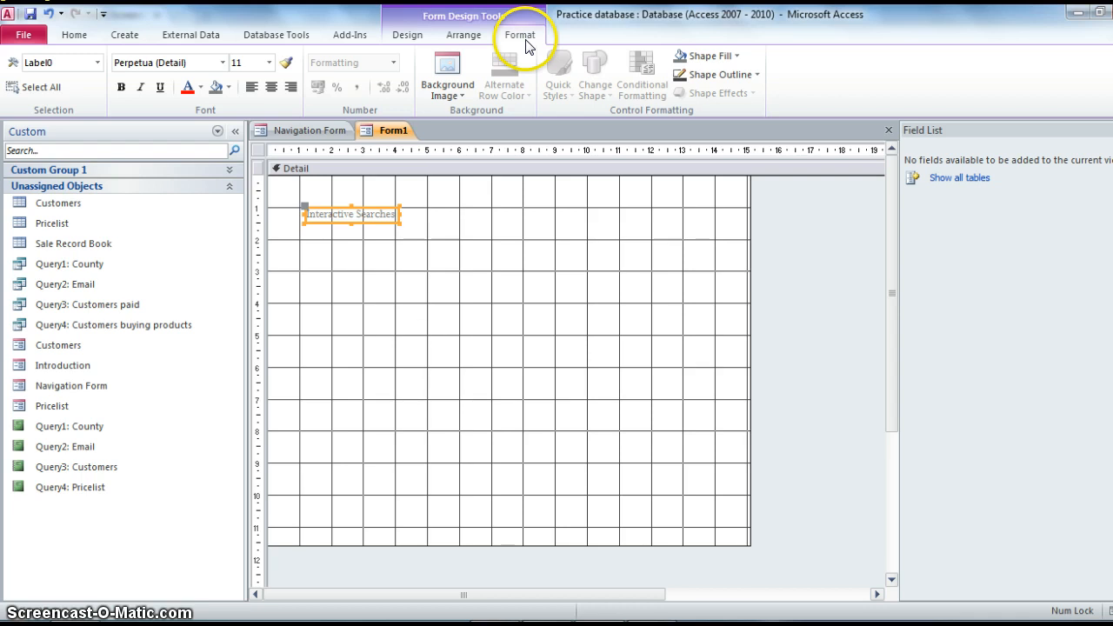
{"action": "left_click", "coordinate": [269, 63]}
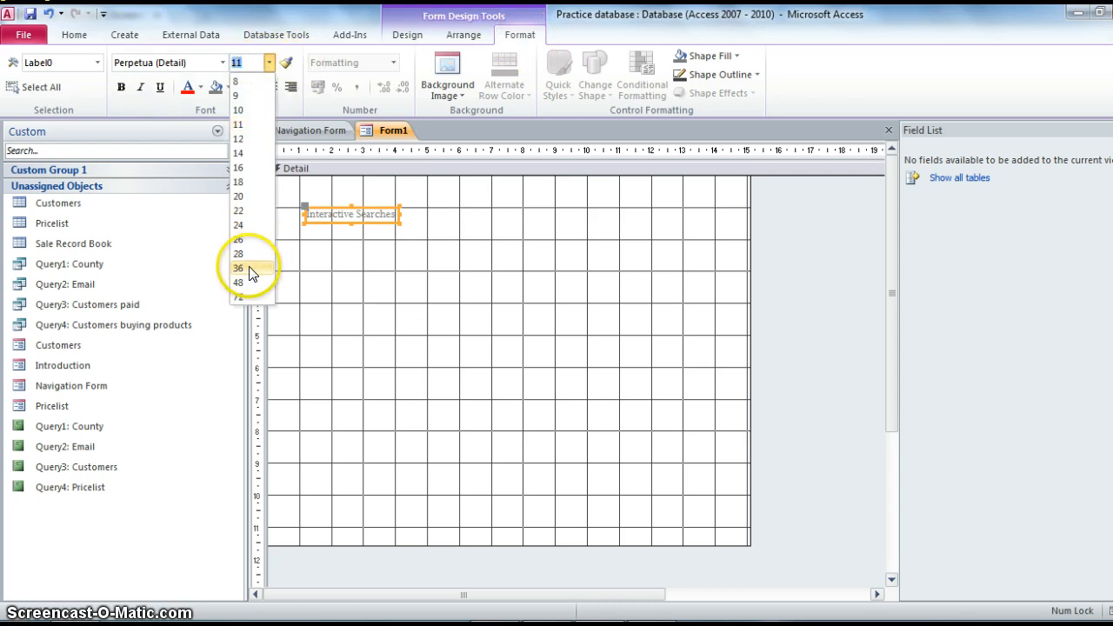
{"action": "left_click", "coordinate": [250, 270]}
{"action": "left_click", "coordinate": [121, 87]}
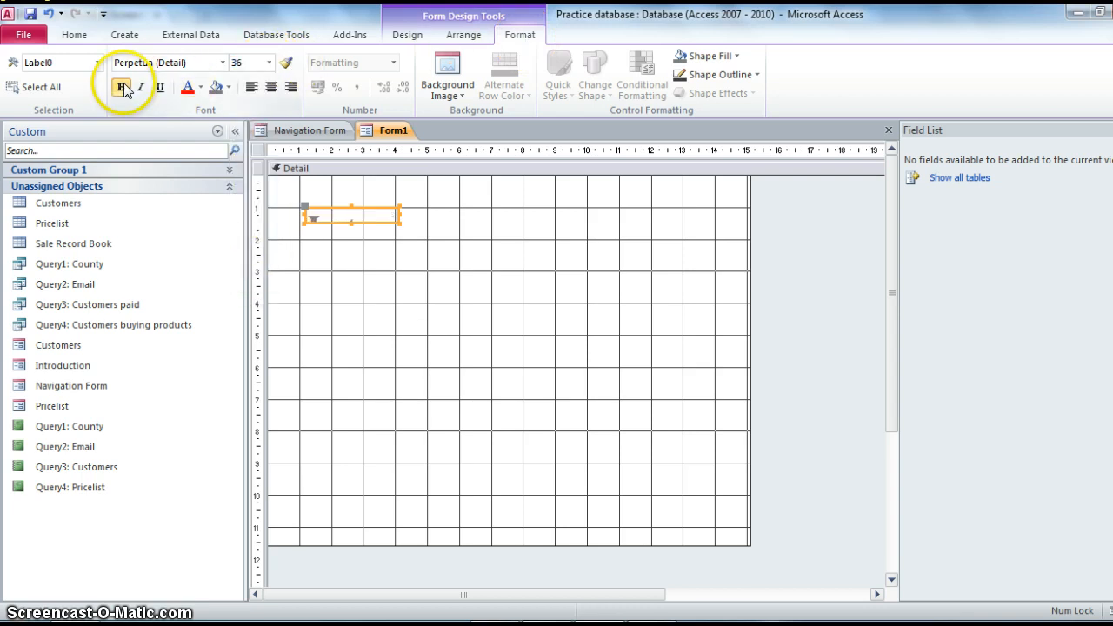
{"action": "left_click", "coordinate": [201, 88]}
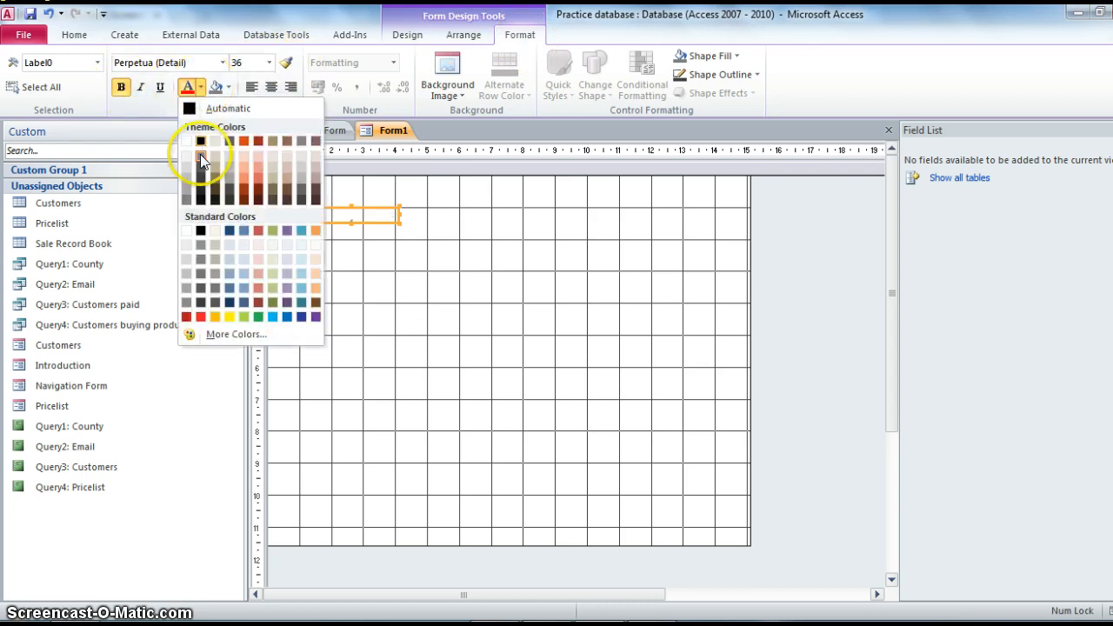
{"action": "left_click", "coordinate": [192, 109]}
Step: Enlarge the title label to fit its full text and move it closer to the form's upper-left corner
{"action": "left_click_drag", "start_coordinate": [400, 216], "coordinate": [701, 216]}
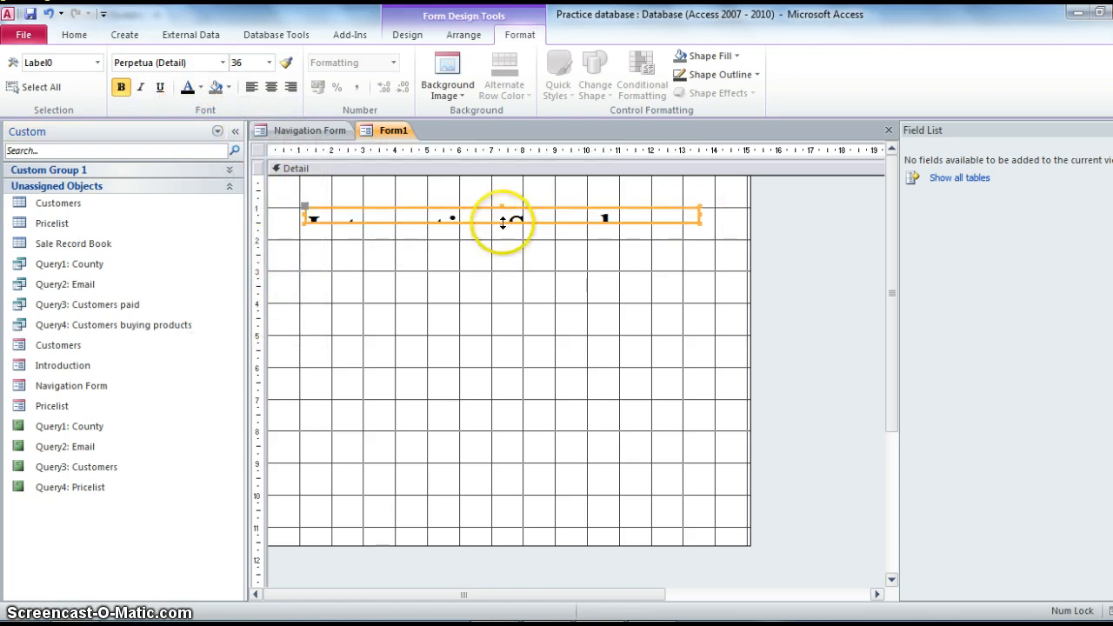
{"action": "left_click_drag", "start_coordinate": [502, 234], "coordinate": [470, 218]}
{"action": "left_click", "coordinate": [502, 281]}
{"action": "left_click", "coordinate": [484, 291]}
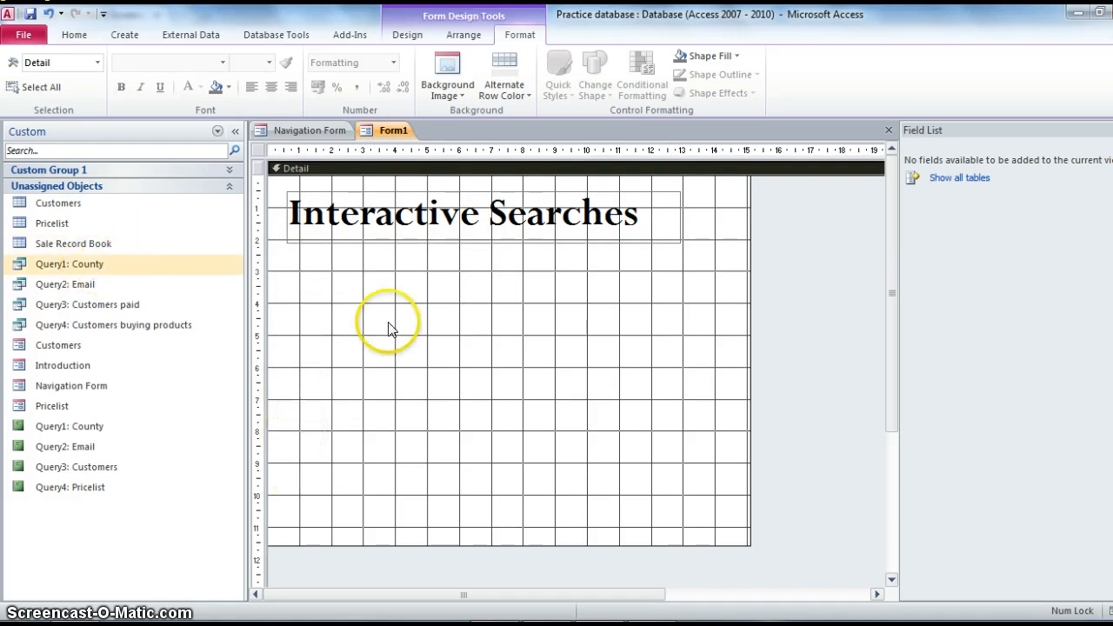
Step: Draw a command button about 6 ruler units wide and 1 high below the title label
{"action": "left_click", "coordinate": [408, 36]}
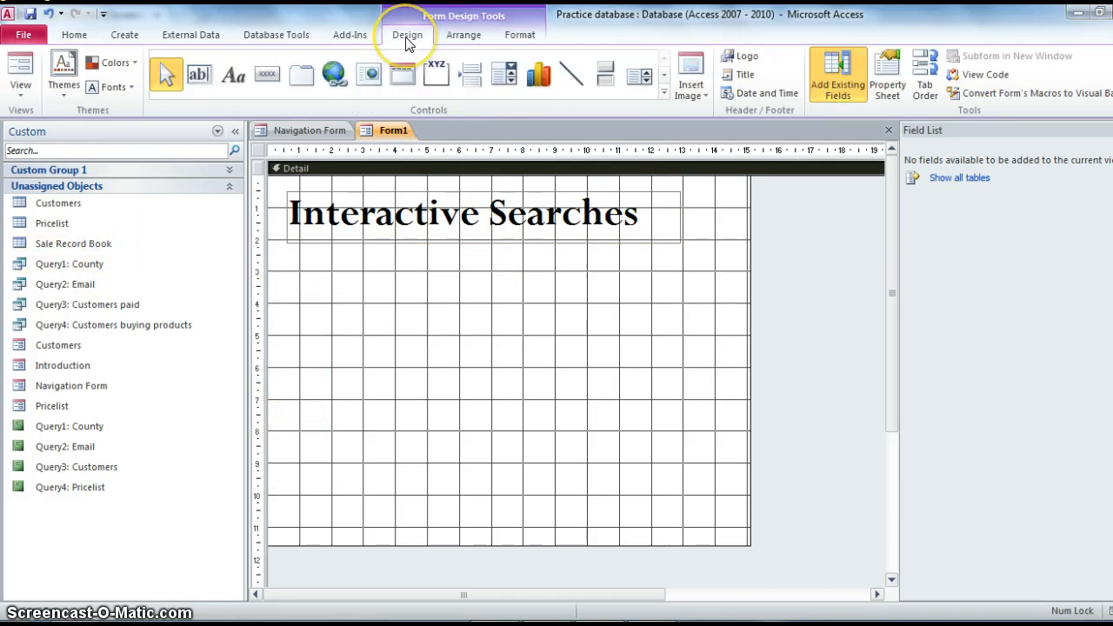
{"action": "left_click", "coordinate": [267, 75]}
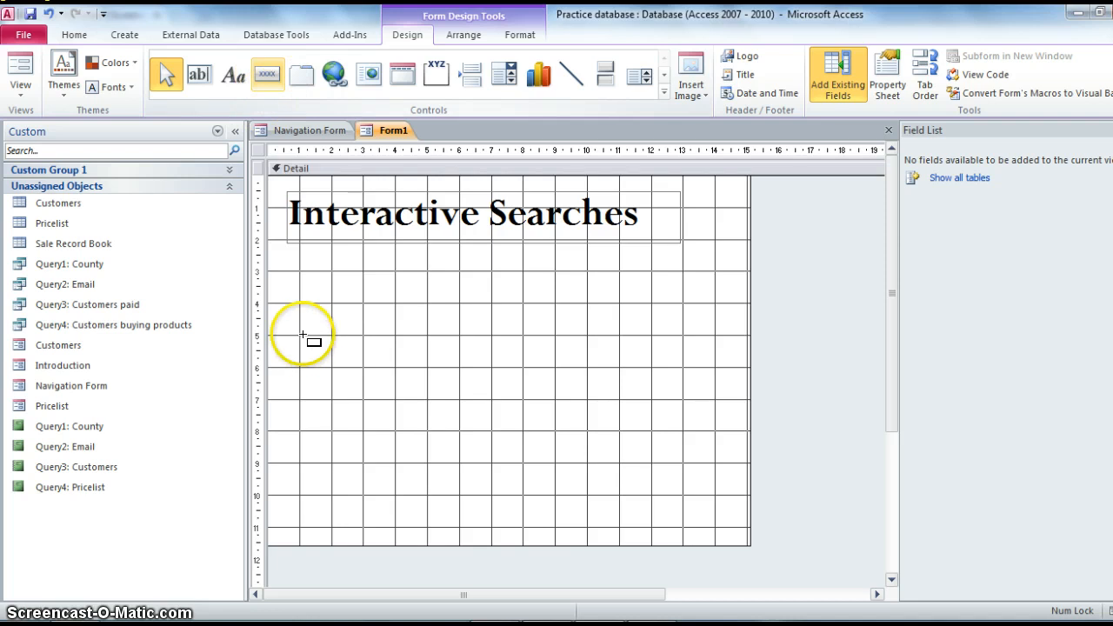
{"action": "left_click_drag", "start_coordinate": [292, 280], "coordinate": [476, 309]}
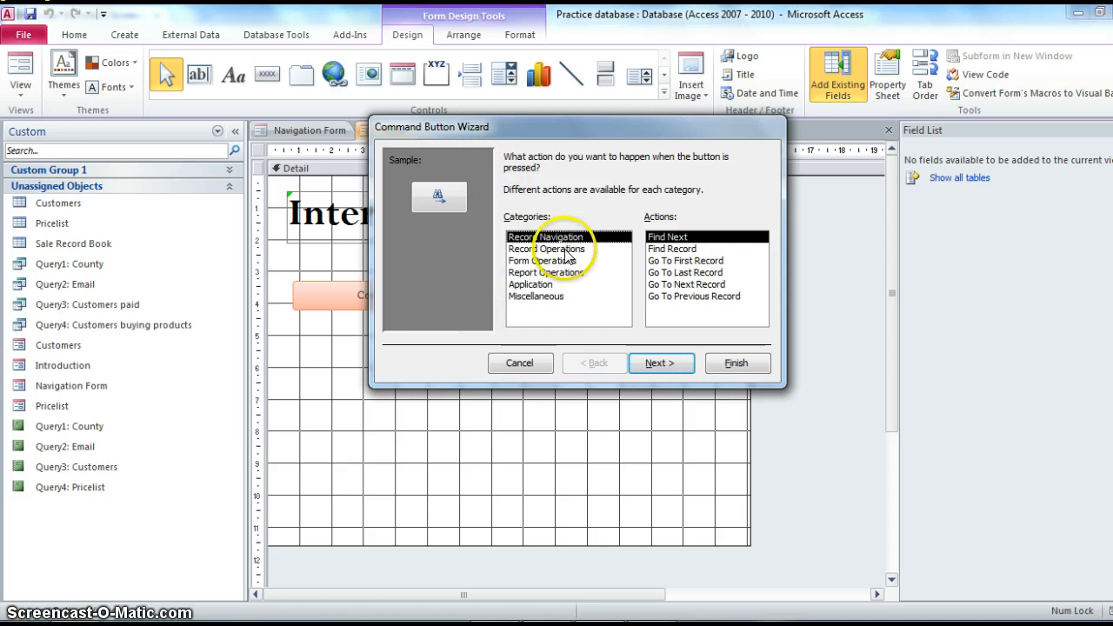
Step: Review the actions the Command Button Wizard offers in each category, from Miscellaneous back to Record Navigation
{"action": "left_click", "coordinate": [548, 298]}
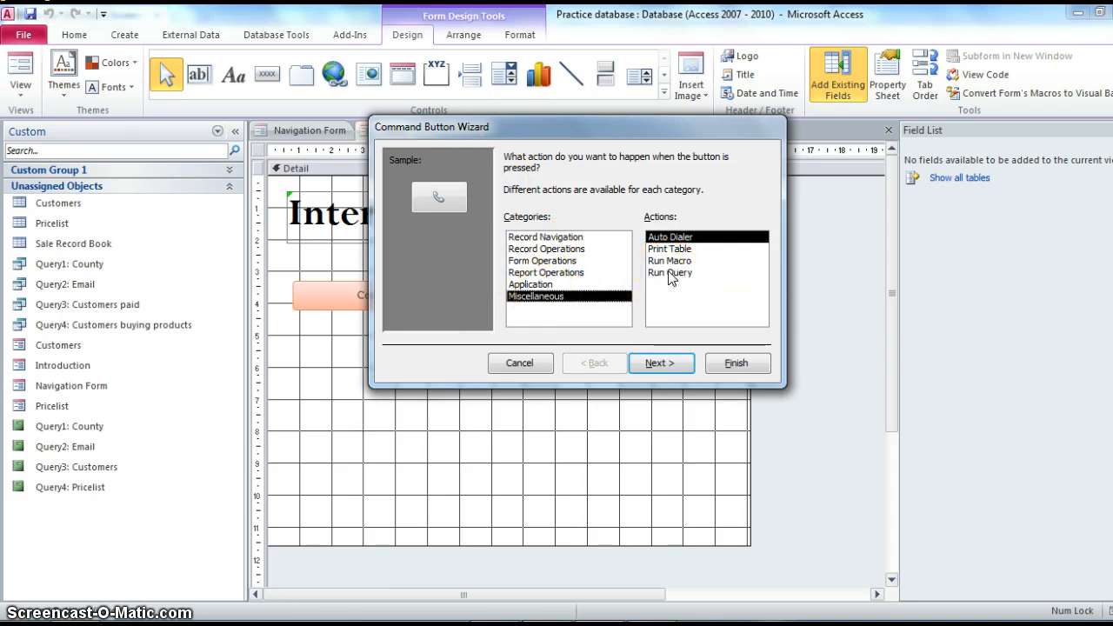
{"action": "left_click", "coordinate": [554, 285]}
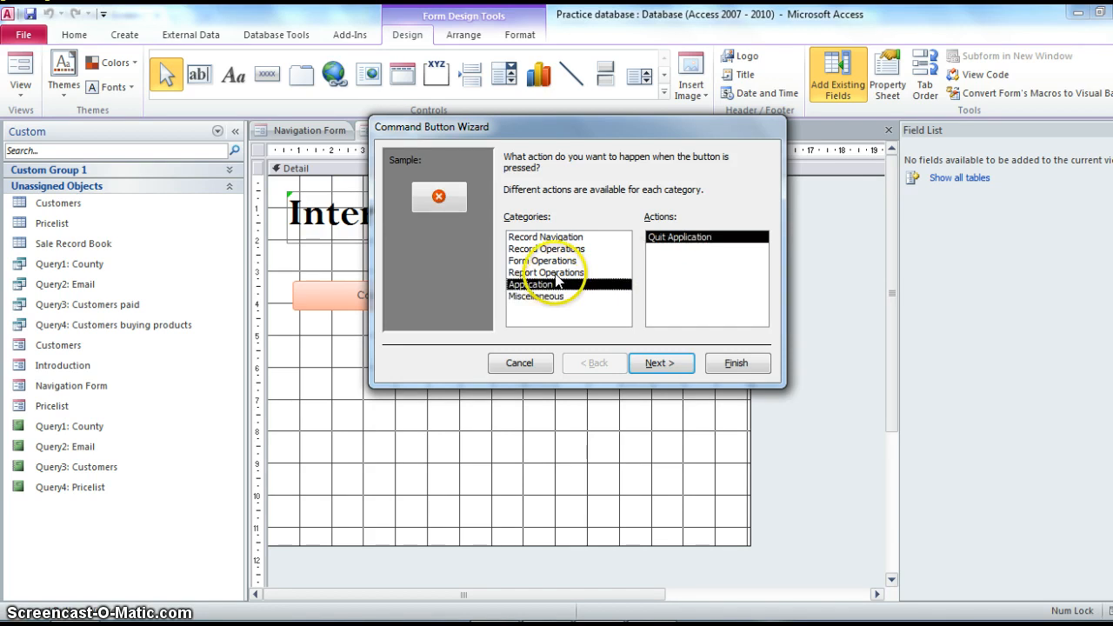
{"action": "left_click", "coordinate": [557, 273]}
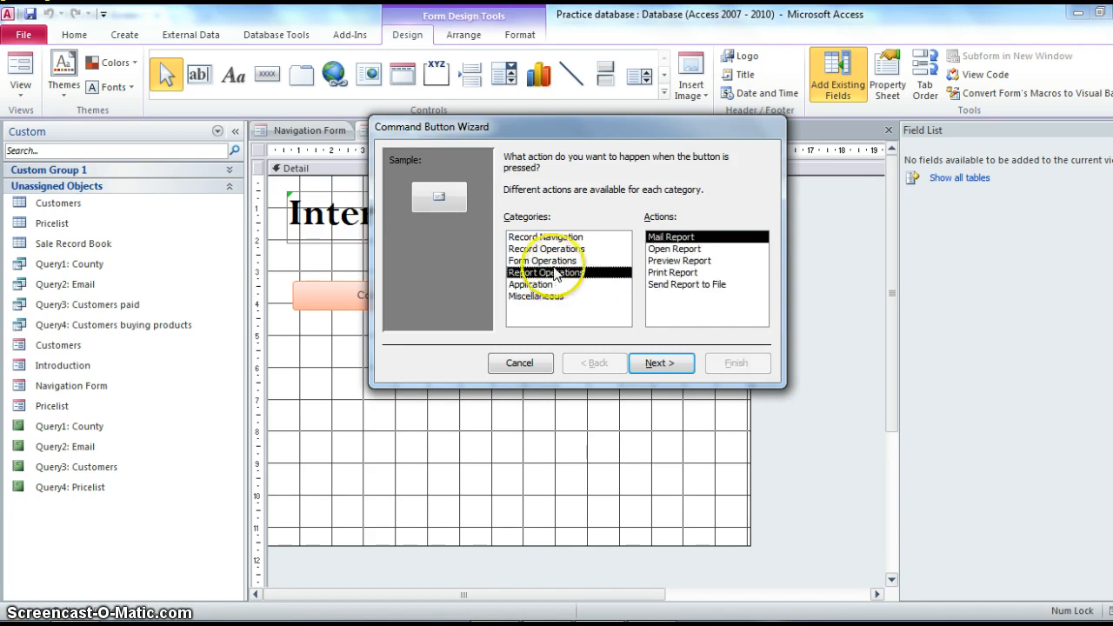
{"action": "left_click", "coordinate": [552, 262]}
{"action": "left_click", "coordinate": [548, 250]}
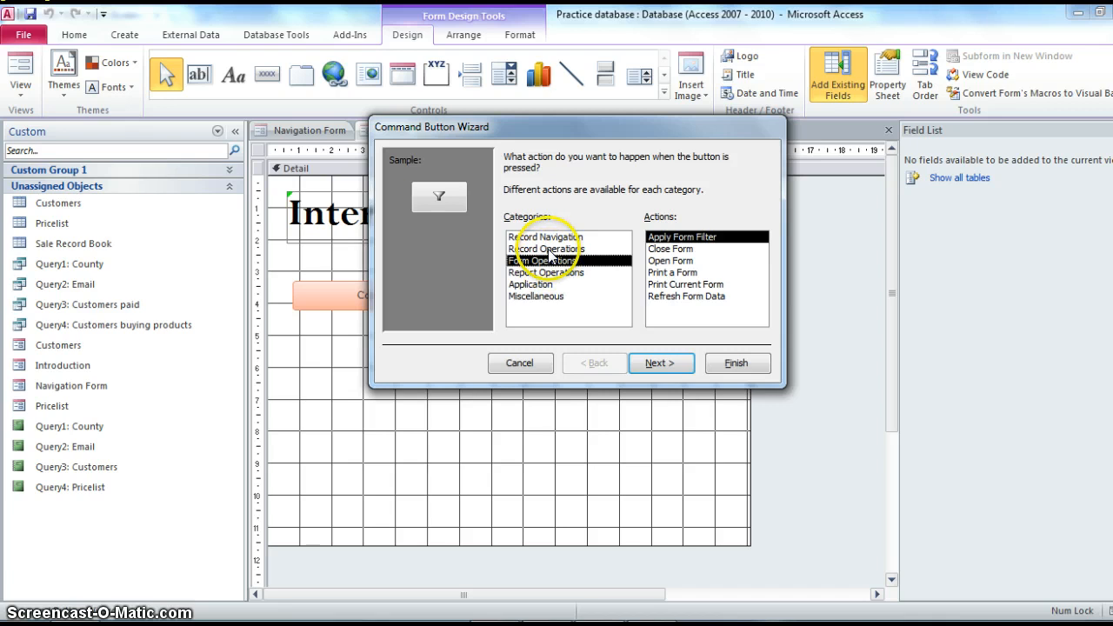
{"action": "left_click", "coordinate": [547, 237]}
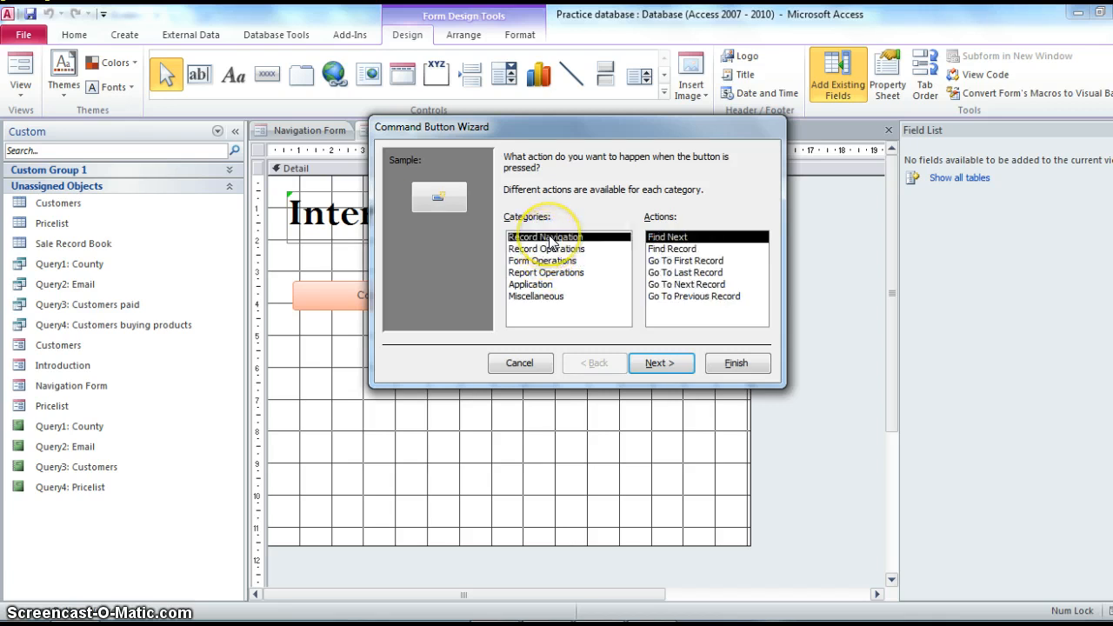
Step: Assign the Miscellaneous action Run Query to the command button and have it run Query1: County
{"action": "left_click", "coordinate": [539, 297]}
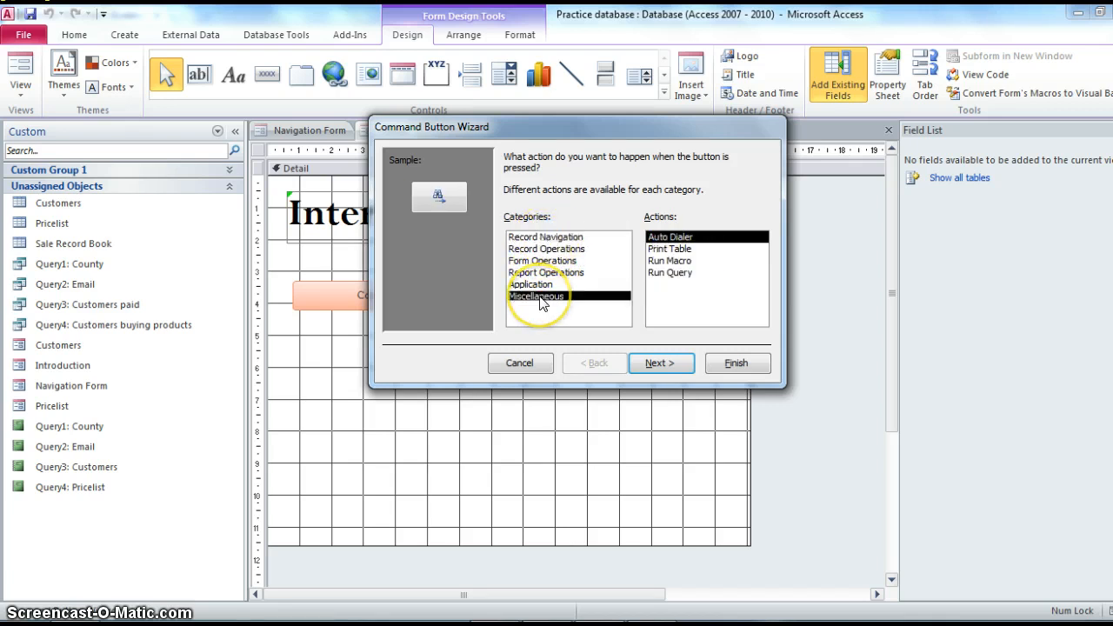
{"action": "left_click", "coordinate": [668, 275]}
{"action": "left_click", "coordinate": [658, 364]}
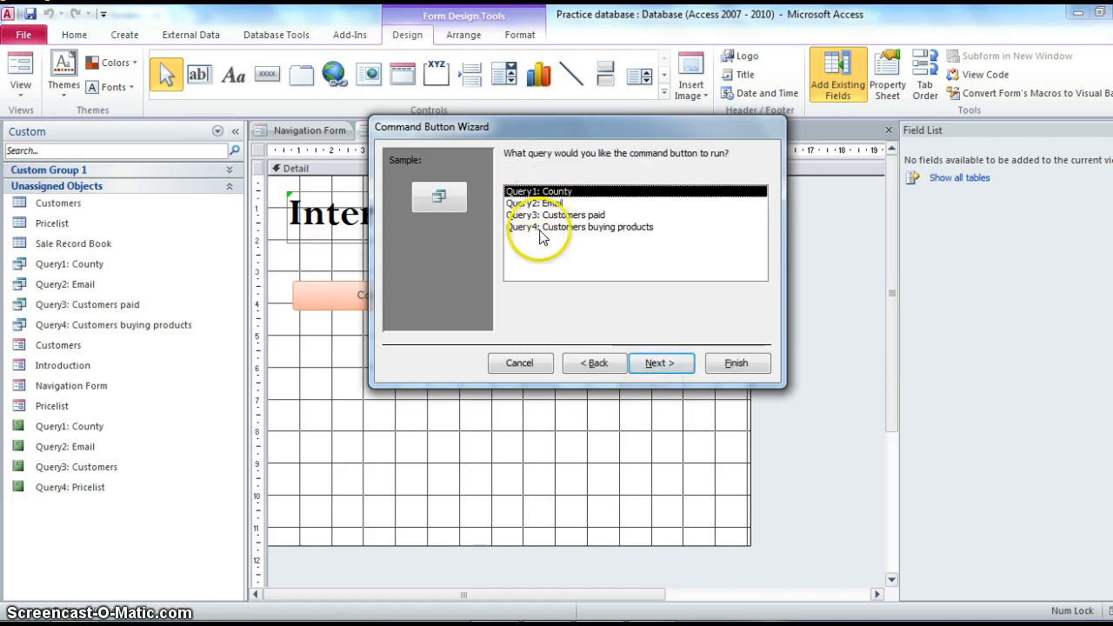
{"action": "left_click", "coordinate": [658, 365]}
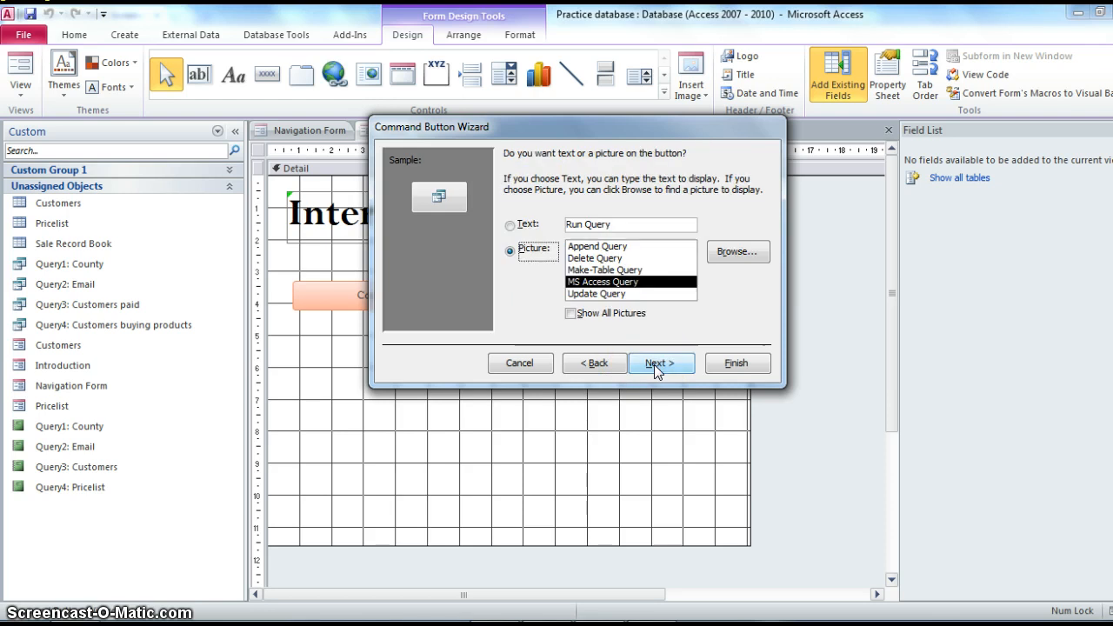
Step: Show the text "Query 1" on the command button instead of a picture and finish the wizard
{"action": "left_click", "coordinate": [510, 225]}
{"action": "left_click_drag", "start_coordinate": [566, 136], "coordinate": [645, 170]}
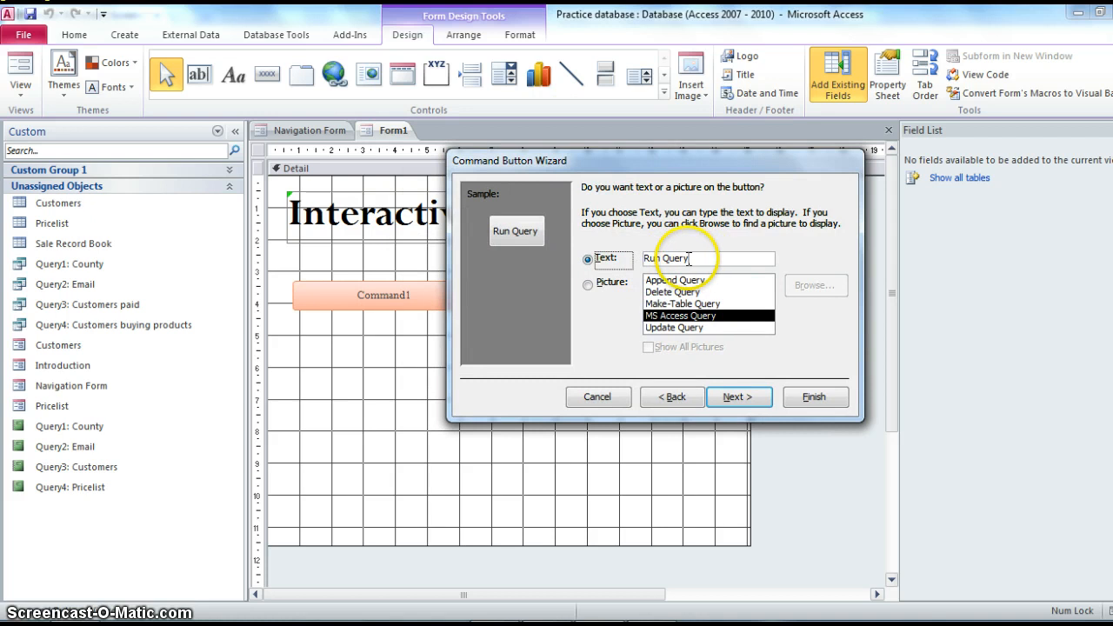
{"action": "left_click_drag", "start_coordinate": [690, 257], "coordinate": [633, 255]}
{"action": "type", "text": "Qu"}
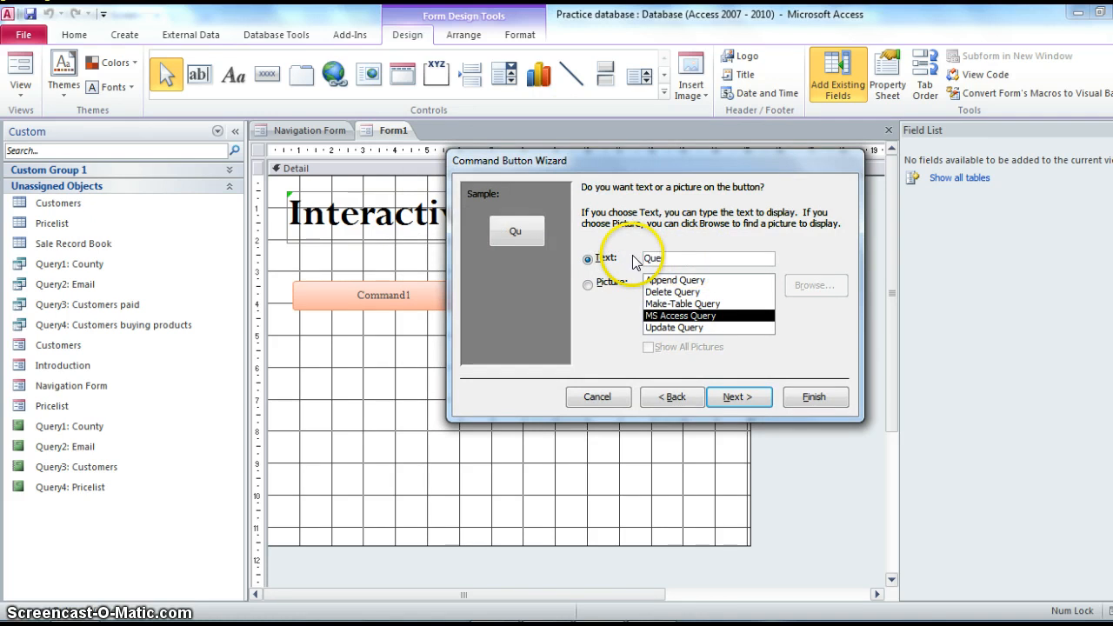
{"action": "left_click", "coordinate": [809, 397]}
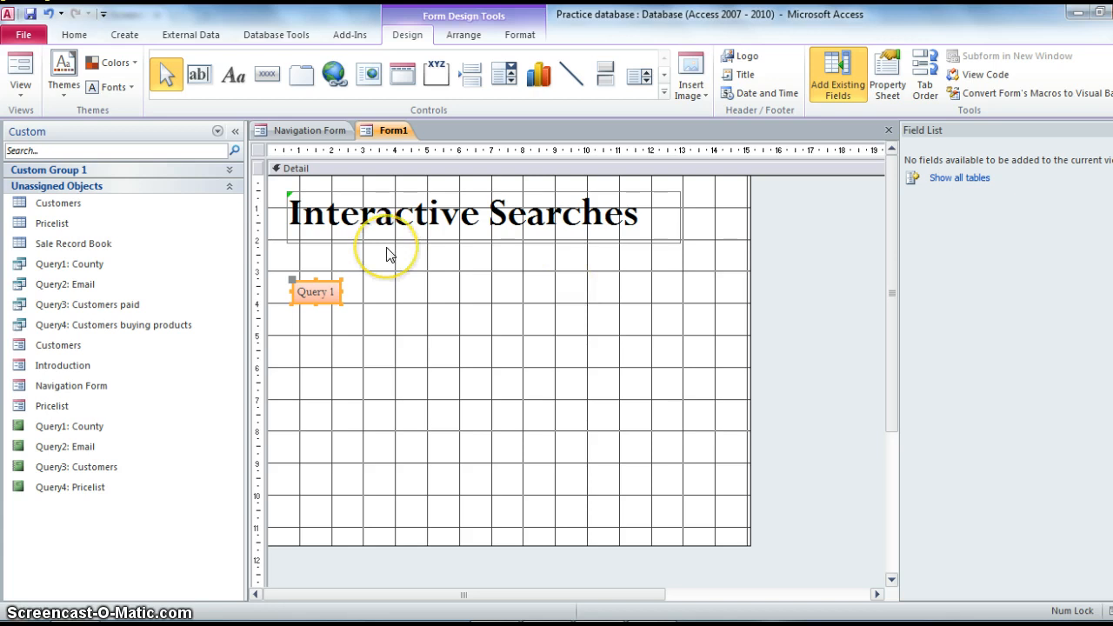
Step: Draw a second command button about 2 cm wide below Query 1 and have it run Query2: Email through the Miscellaneous action Run Query
{"action": "left_click", "coordinate": [267, 74]}
{"action": "left_click_drag", "start_coordinate": [294, 323], "coordinate": [356, 343]}
{"action": "left_click", "coordinate": [536, 296]}
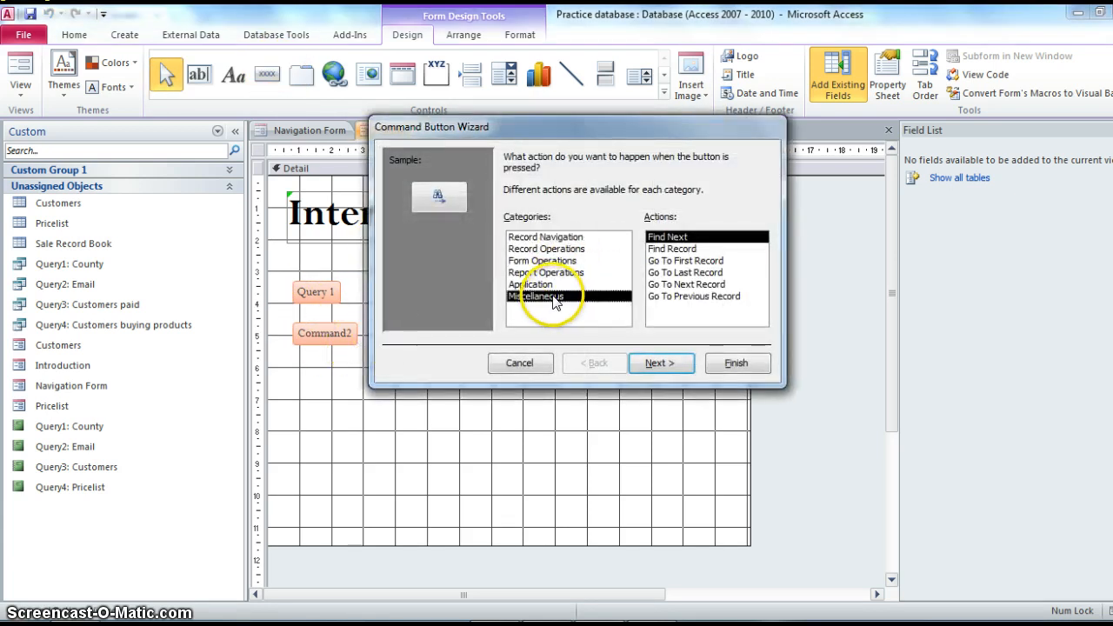
{"action": "left_click", "coordinate": [670, 273]}
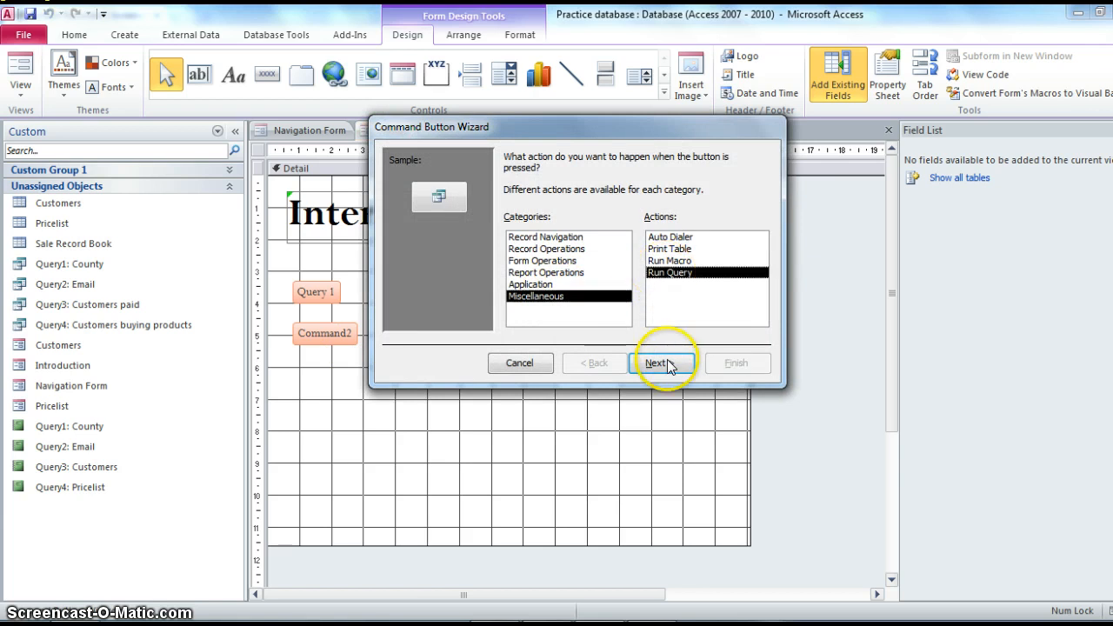
{"action": "left_click", "coordinate": [667, 363]}
{"action": "left_click", "coordinate": [520, 203]}
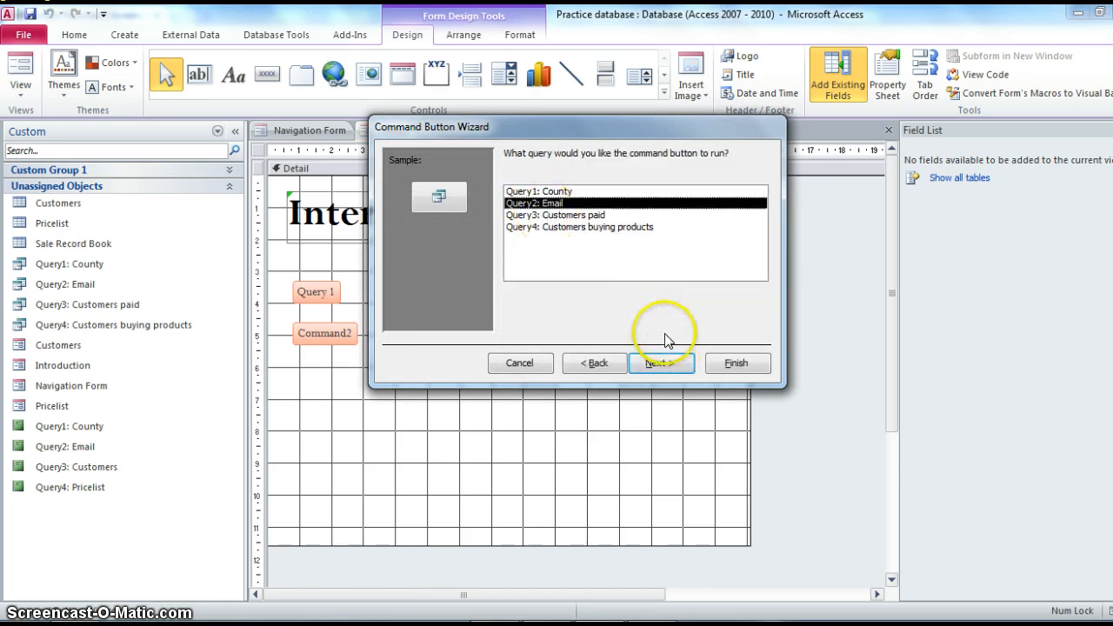
{"action": "left_click", "coordinate": [659, 362]}
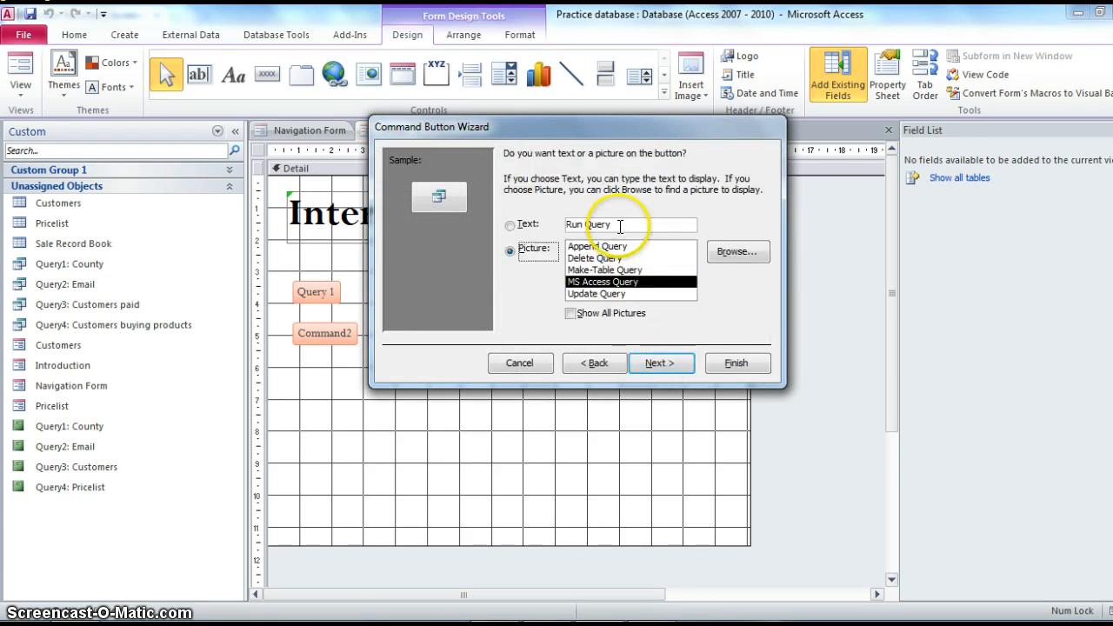
Step: Caption the second command button with the text "Query 2", keep its default name and finish the wizard
{"action": "left_click", "coordinate": [528, 224]}
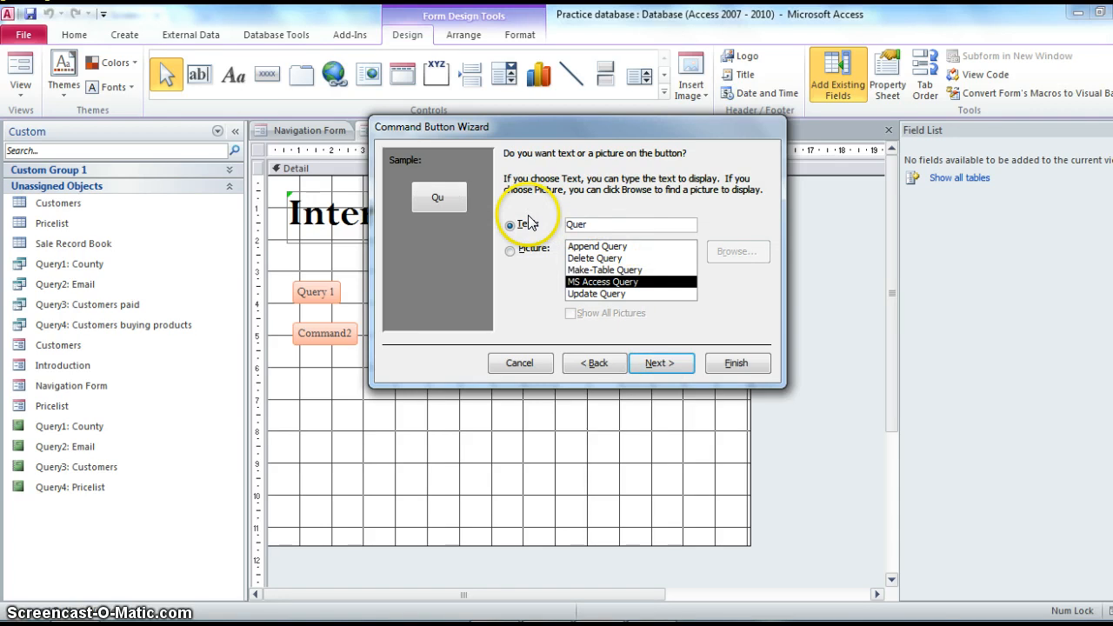
{"action": "type", "text": "Query 2"}
{"action": "left_click", "coordinate": [663, 365]}
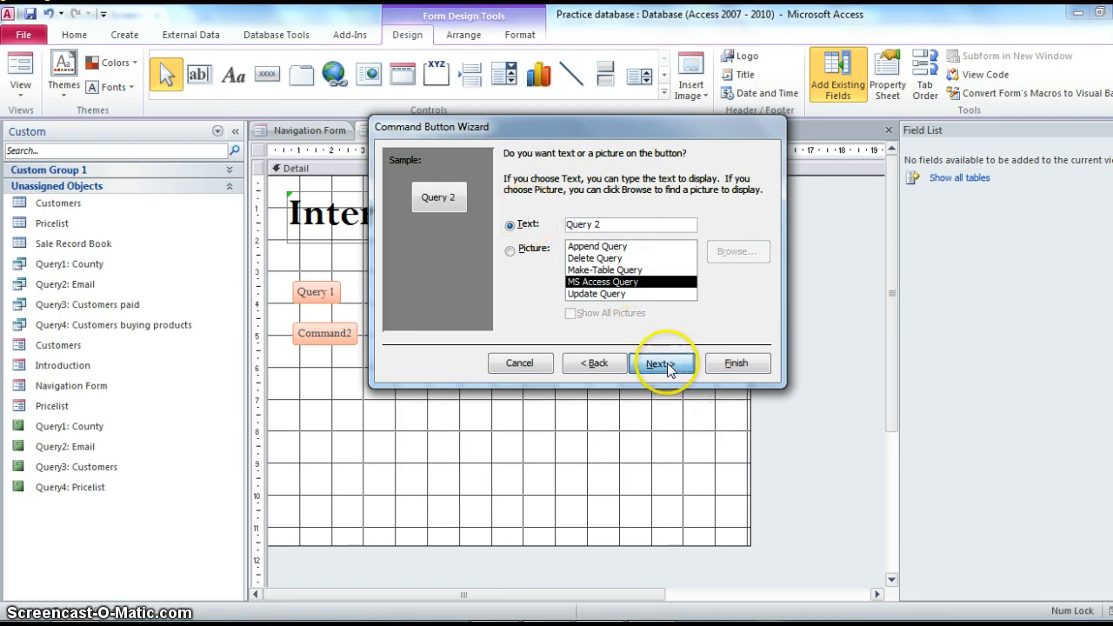
{"action": "left_click", "coordinate": [729, 364]}
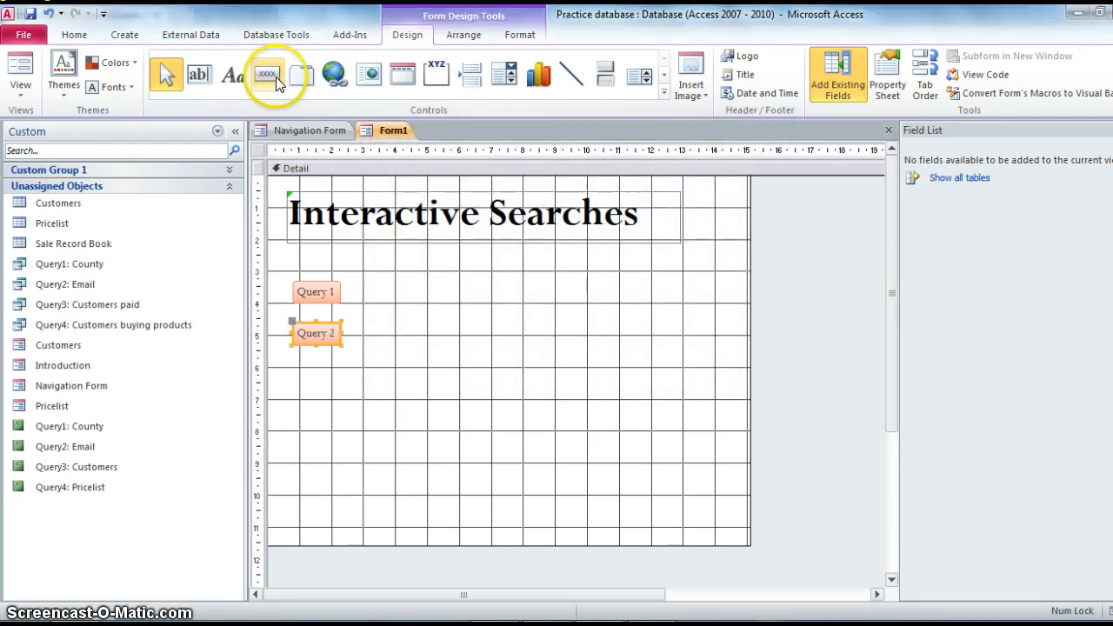
Step: Draw a third command button about 2 cm wide below Query 2 and assign it the Run Query action for Query3: Customers paid
{"action": "left_click", "coordinate": [278, 81]}
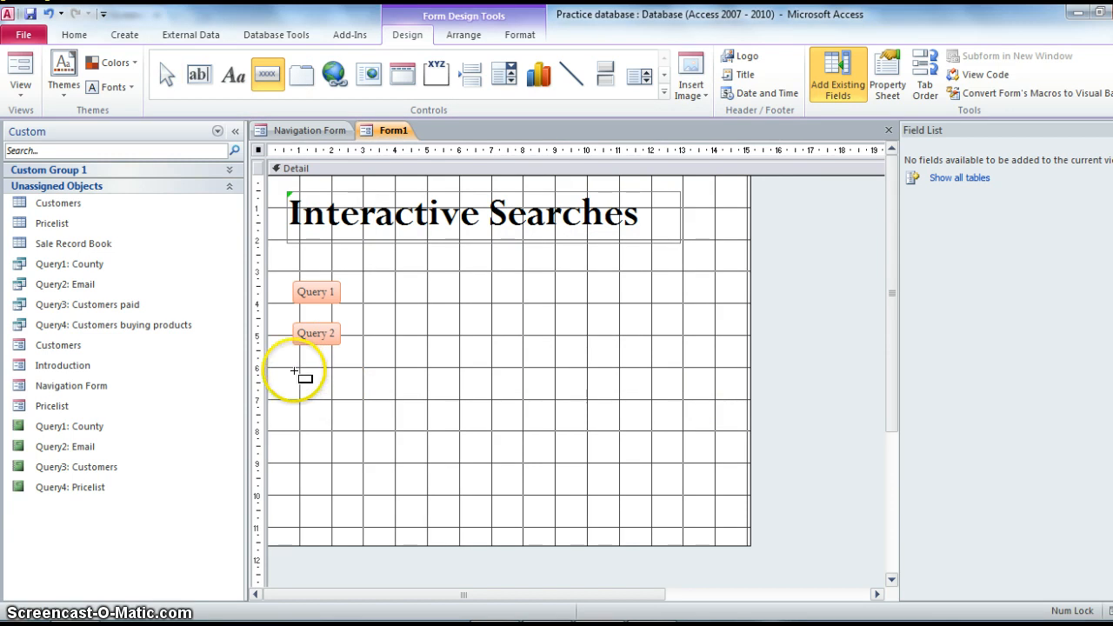
{"action": "left_click_drag", "start_coordinate": [293, 373], "coordinate": [365, 395]}
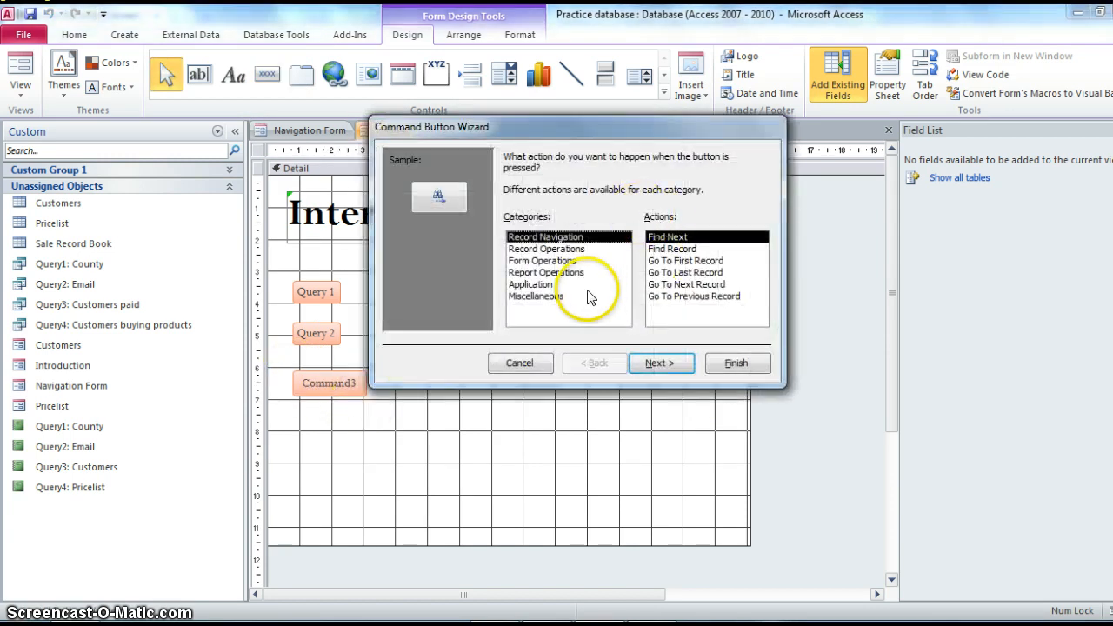
{"action": "left_click", "coordinate": [562, 296]}
{"action": "left_click", "coordinate": [668, 272]}
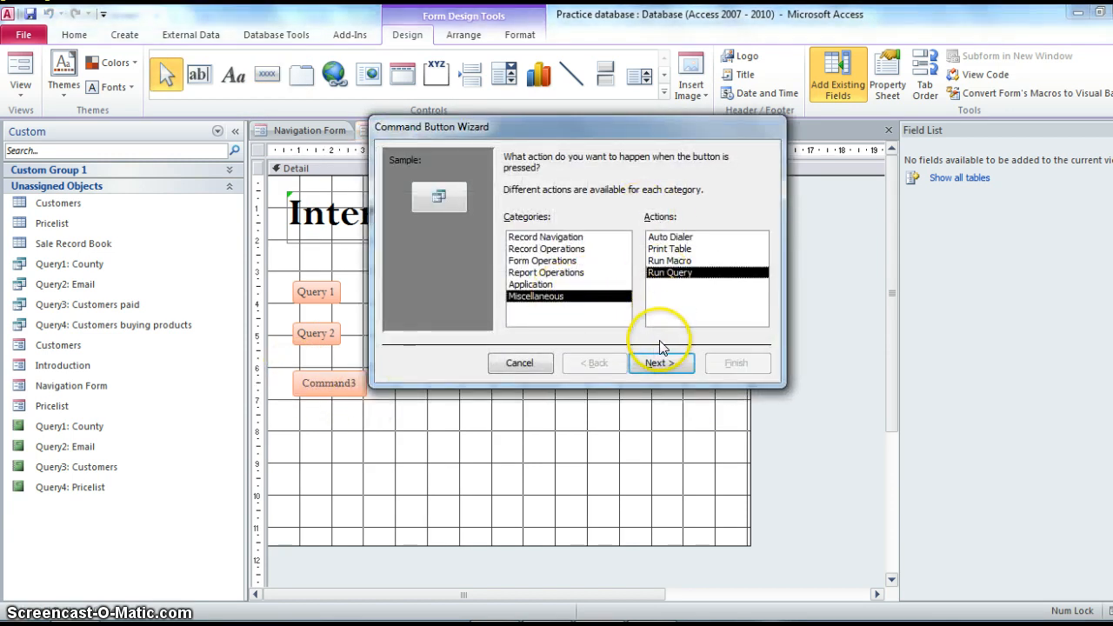
{"action": "left_click", "coordinate": [659, 363]}
{"action": "left_click", "coordinate": [565, 215]}
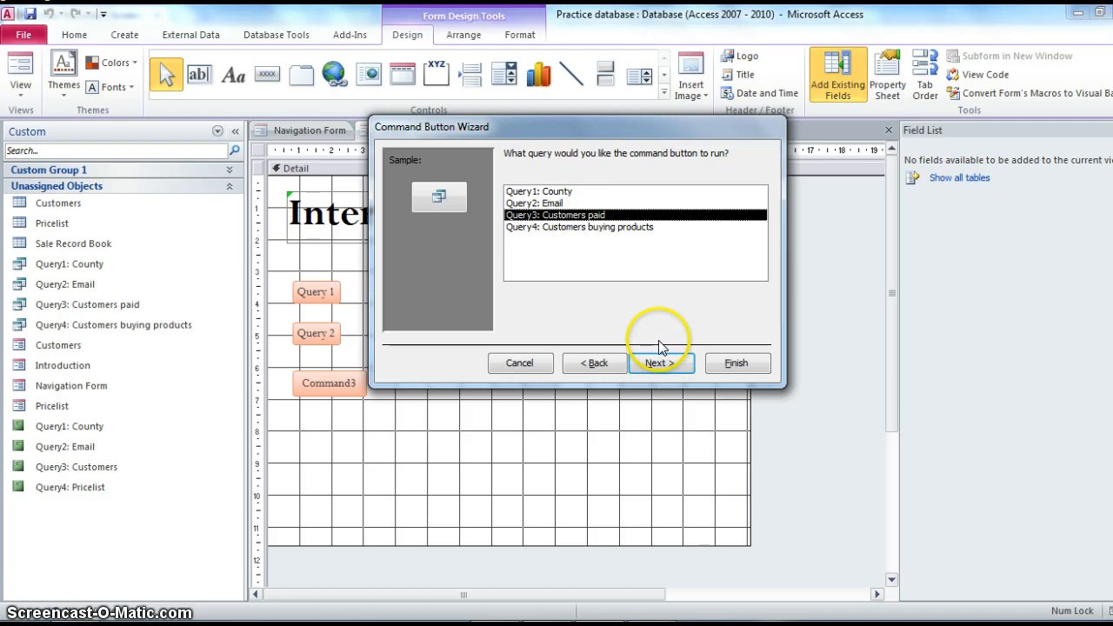
{"action": "left_click", "coordinate": [660, 364]}
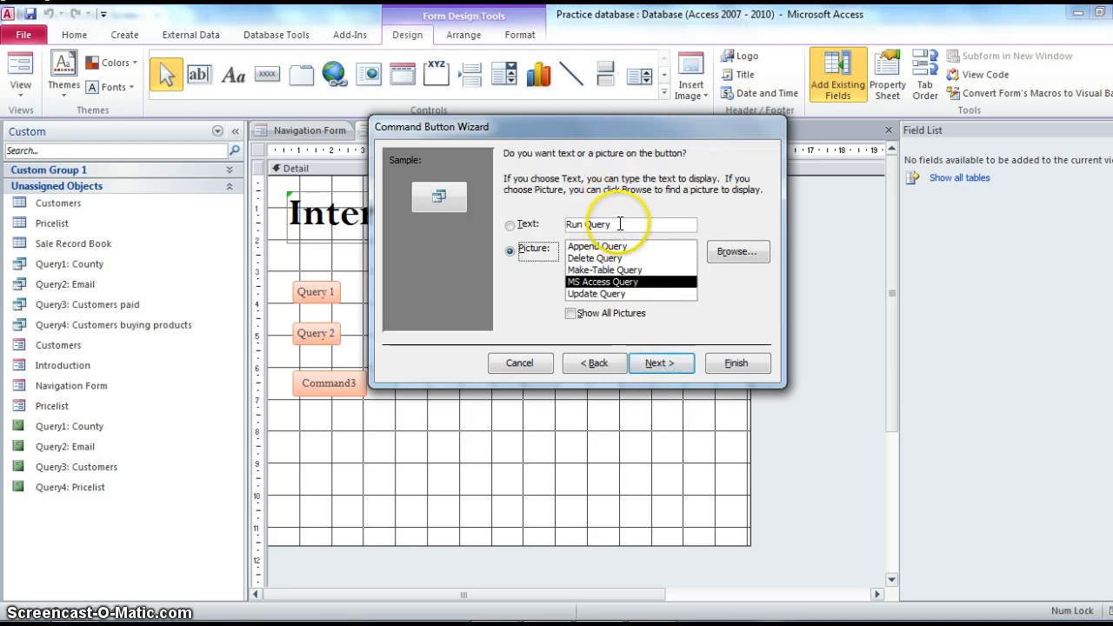
Step: Caption the third command button with the text "Query 3", keep its default name and finish the wizard
{"action": "left_click", "coordinate": [545, 213]}
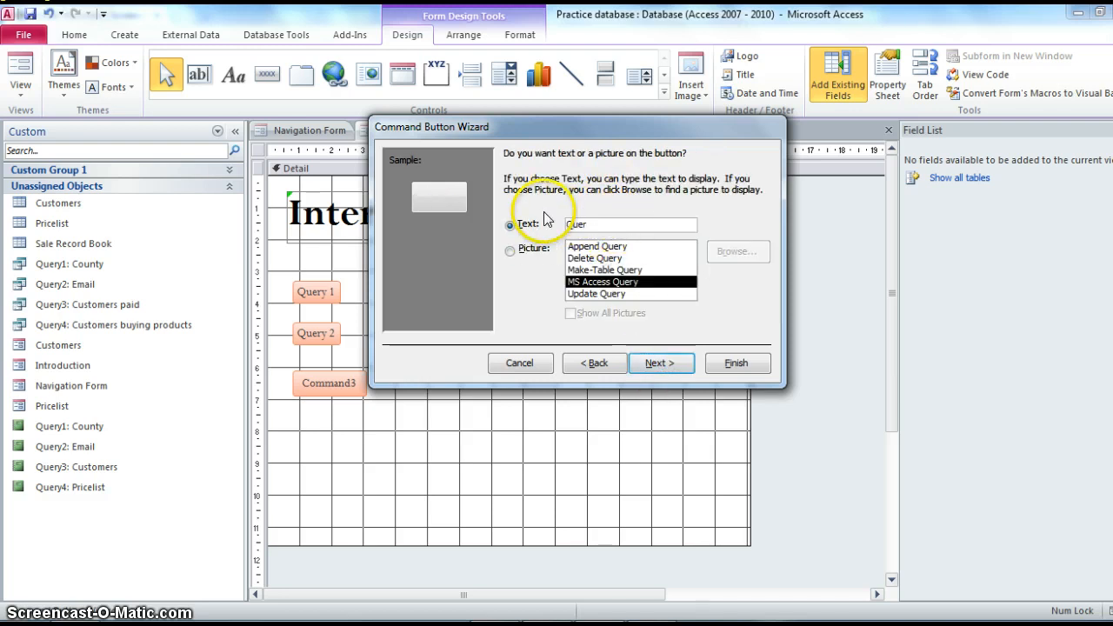
{"action": "type", "text": "Query 3"}
{"action": "left_click", "coordinate": [660, 362]}
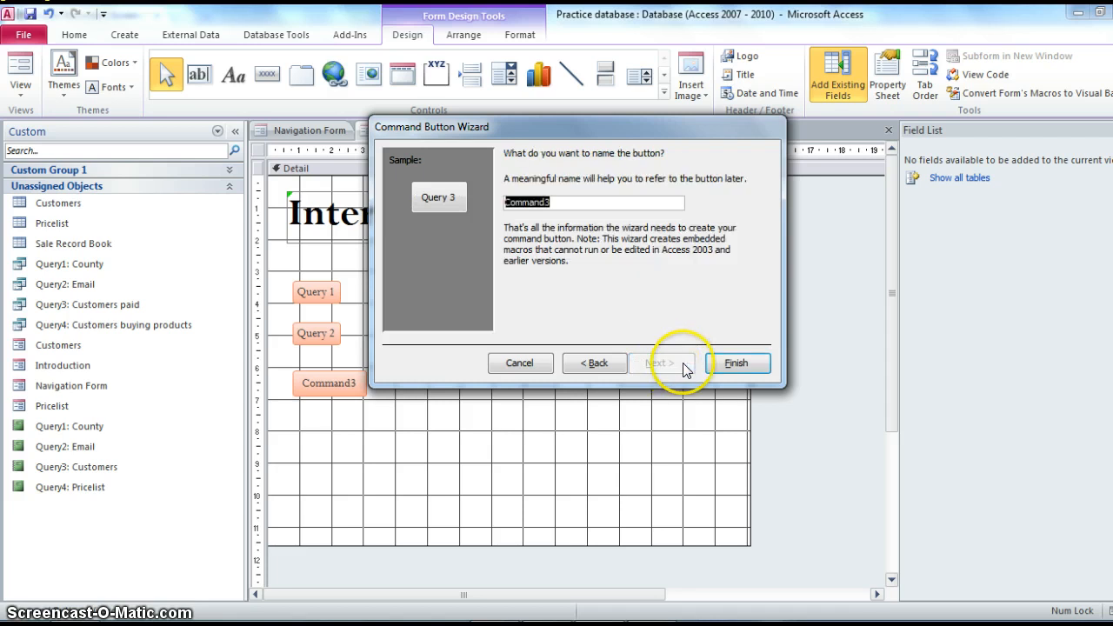
{"action": "left_click", "coordinate": [731, 365]}
{"action": "left_click", "coordinate": [487, 351]}
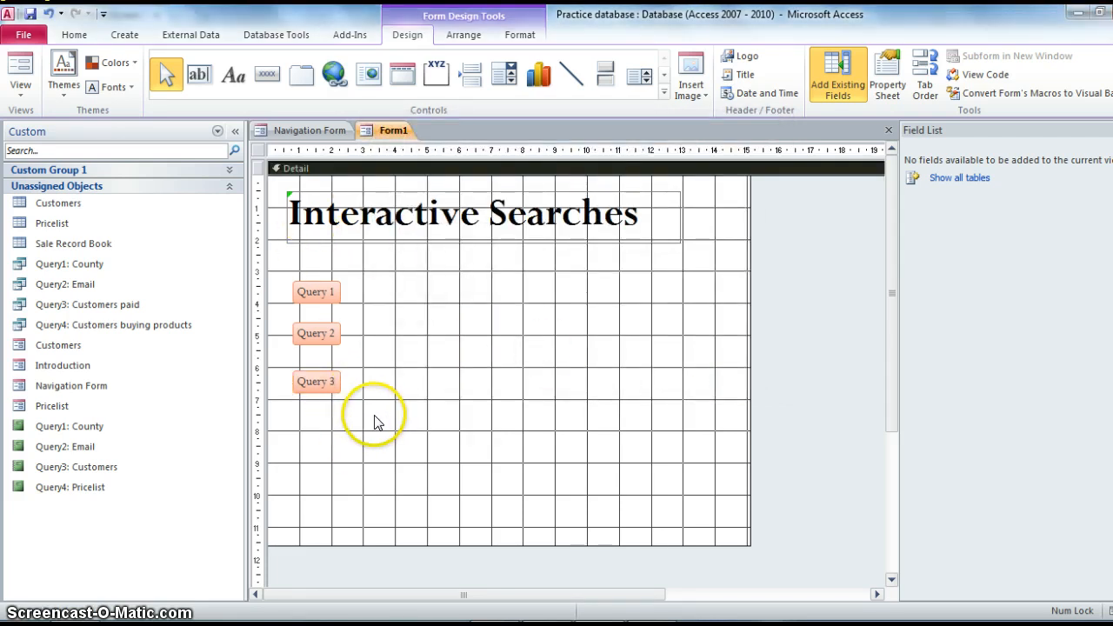
Step: Format the captions of all three query buttons as 14-point bold
{"action": "left_click_drag", "start_coordinate": [376, 417], "coordinate": [287, 256]}
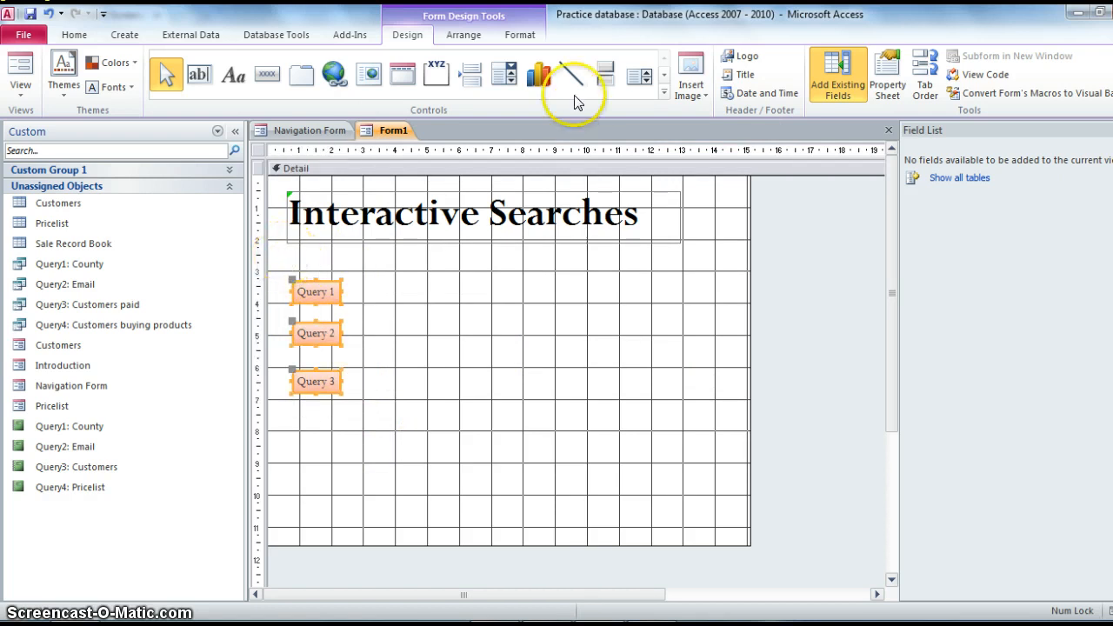
{"action": "left_click", "coordinate": [519, 35]}
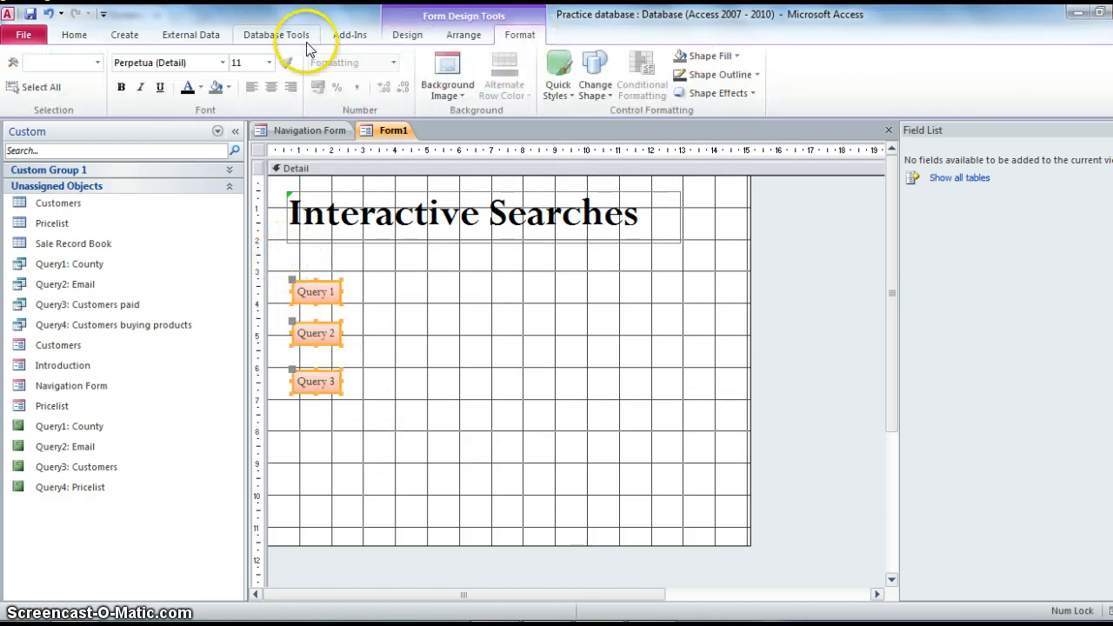
{"action": "left_click", "coordinate": [271, 66]}
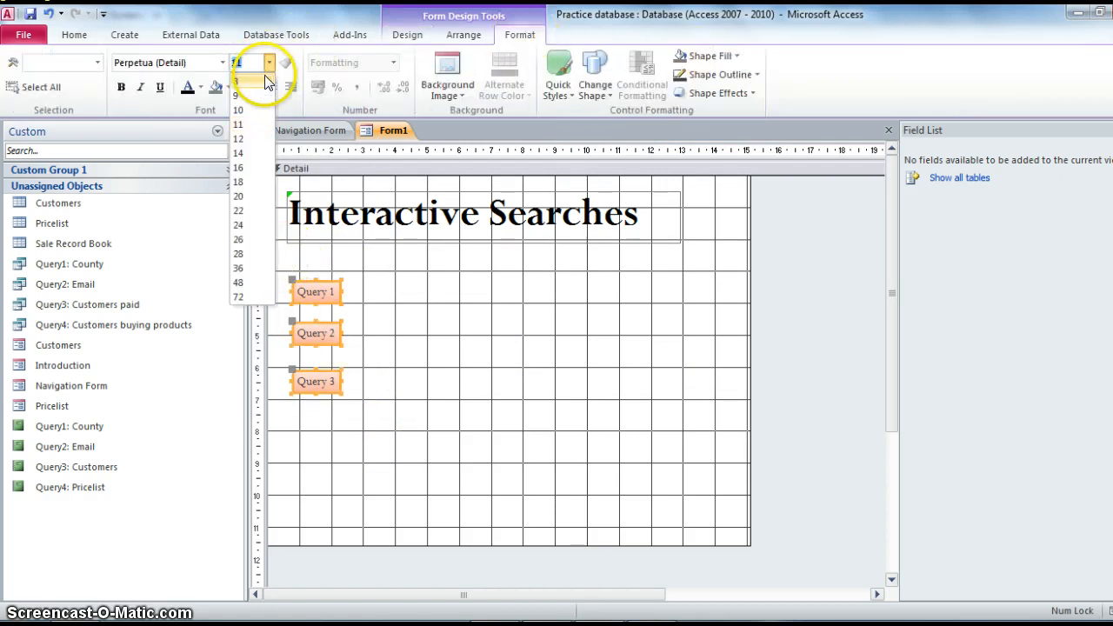
{"action": "left_click", "coordinate": [246, 153]}
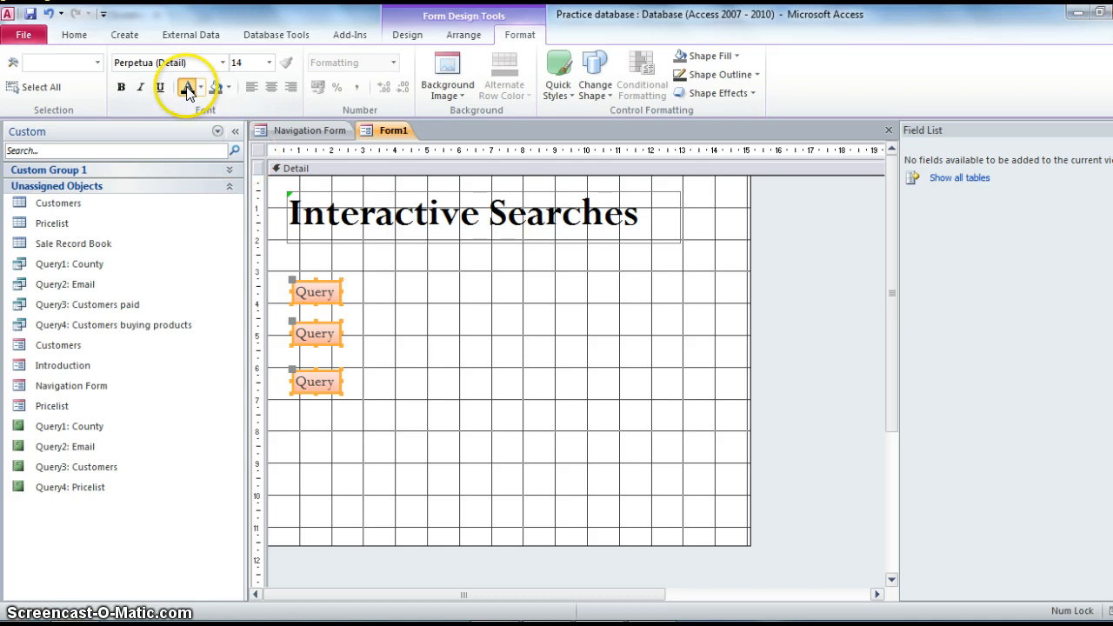
{"action": "left_click", "coordinate": [122, 88]}
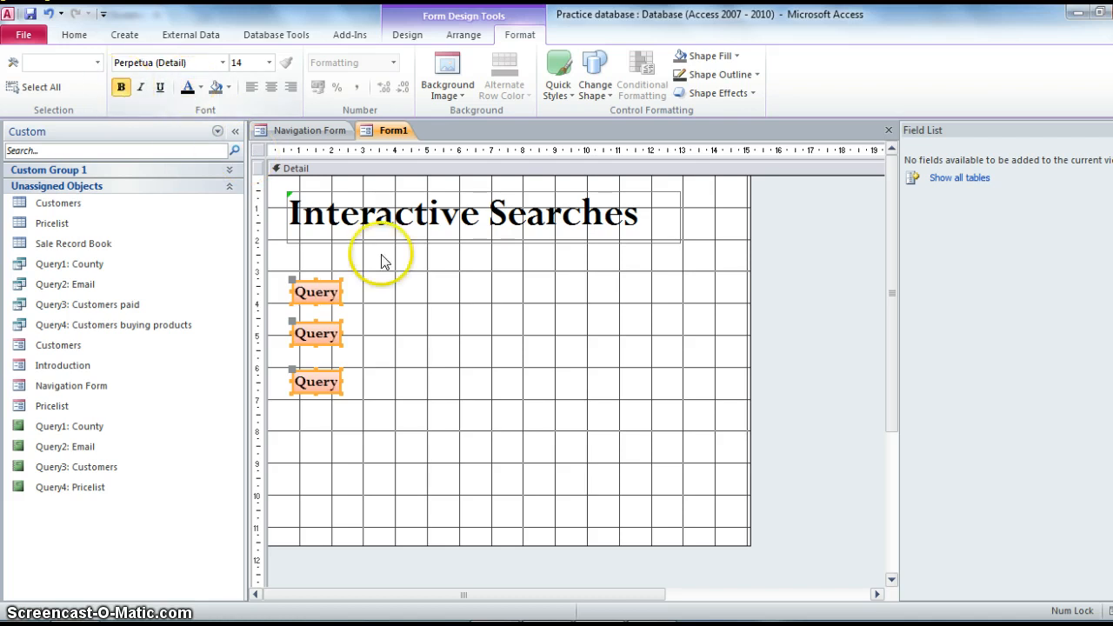
Step: Widen the three query buttons to about 3 cm and move Query 3 up slightly to even out the vertical spacing
{"action": "left_click_drag", "start_coordinate": [340, 333], "coordinate": [392, 333]}
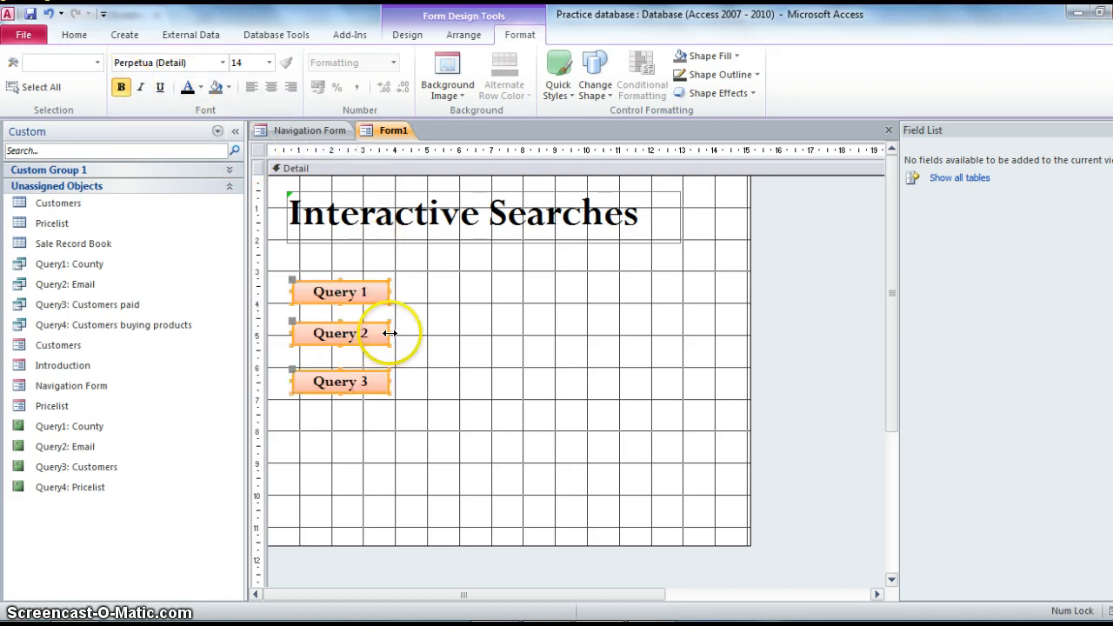
{"action": "left_click", "coordinate": [440, 367]}
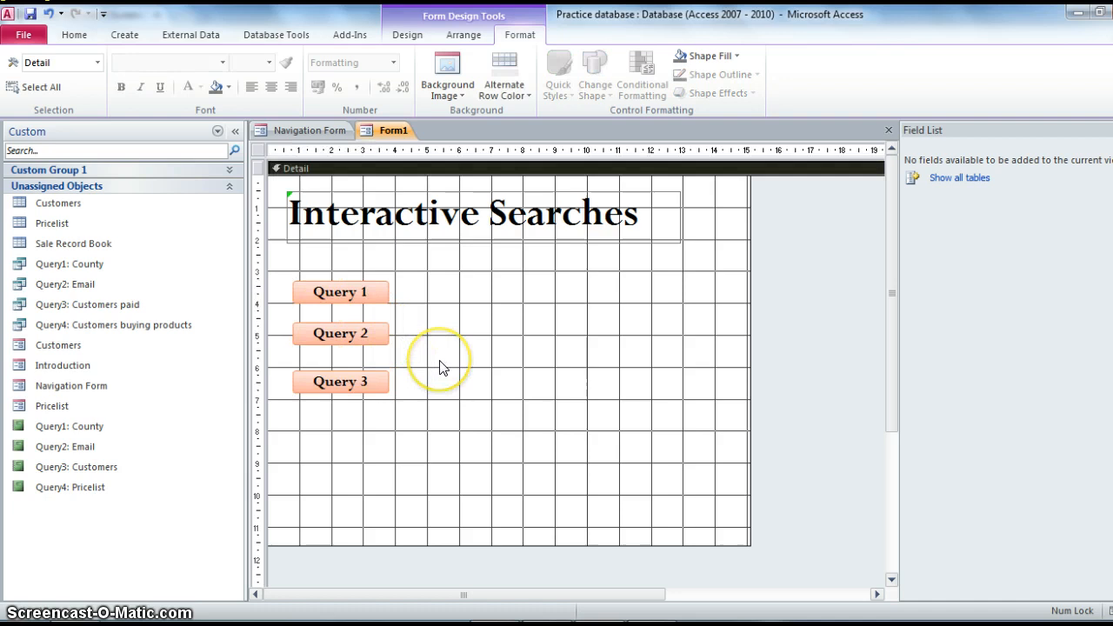
{"action": "left_click", "coordinate": [373, 381]}
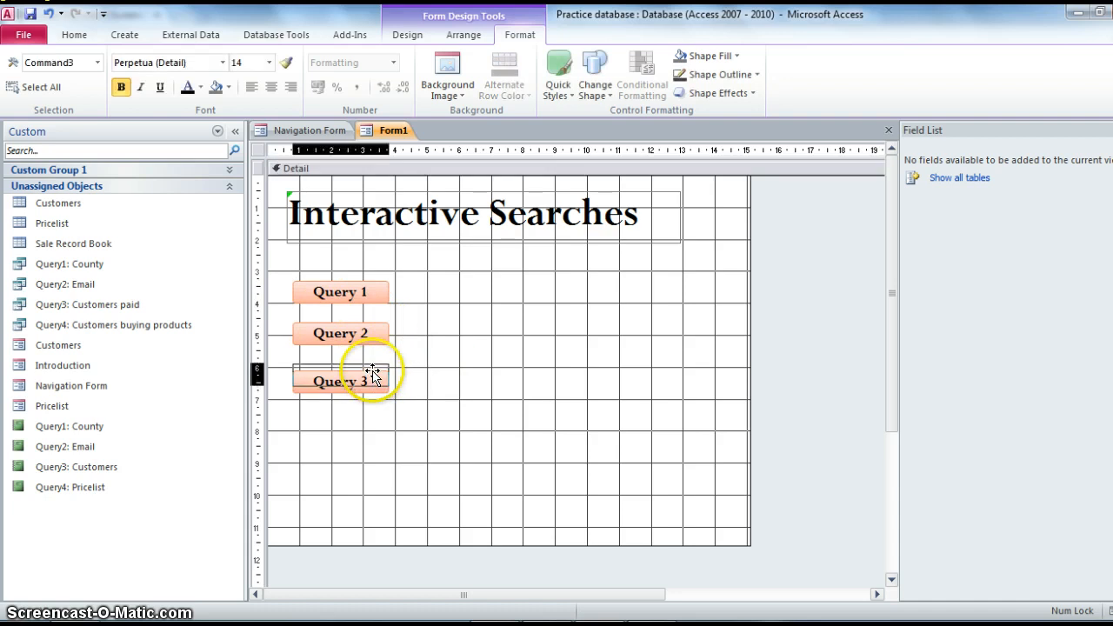
{"action": "left_click_drag", "start_coordinate": [373, 374], "coordinate": [374, 368]}
{"action": "left_click", "coordinate": [430, 385]}
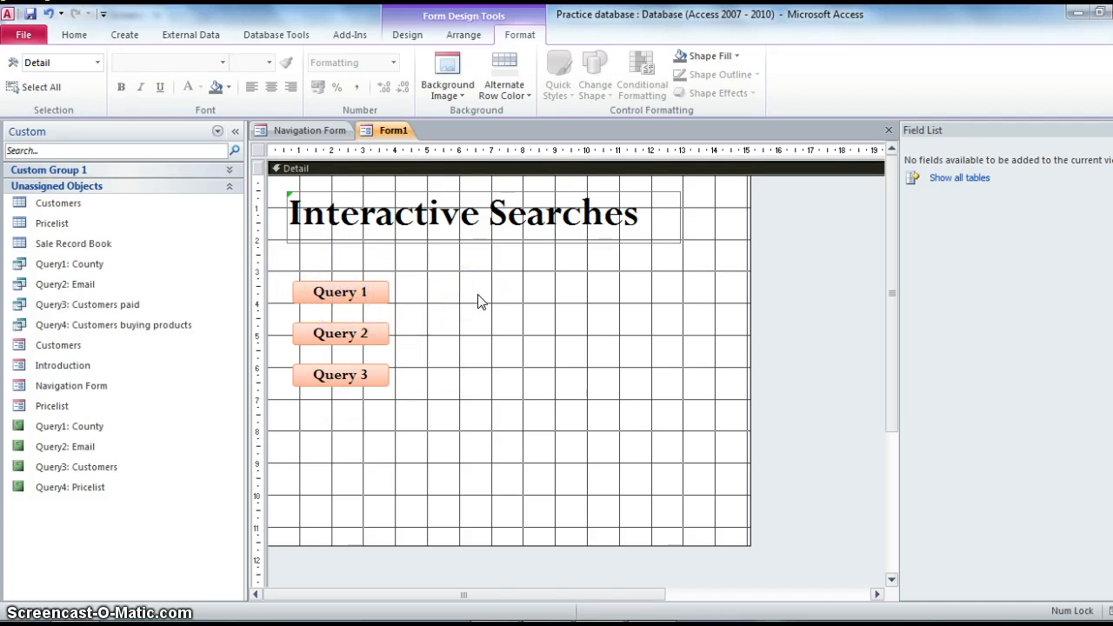
Step: Set the Alignment property of all three query buttons to Left, then deselect them
{"action": "left_click", "coordinate": [357, 294]}
{"action": "left_click_drag", "start_coordinate": [280, 261], "coordinate": [406, 413]}
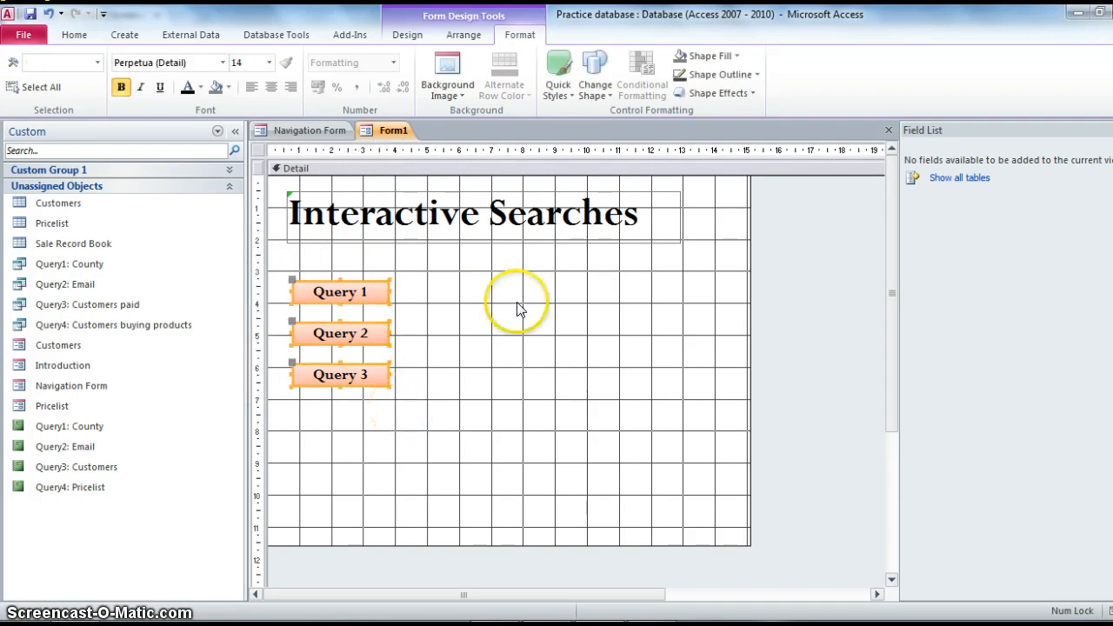
{"action": "left_click", "coordinate": [409, 34]}
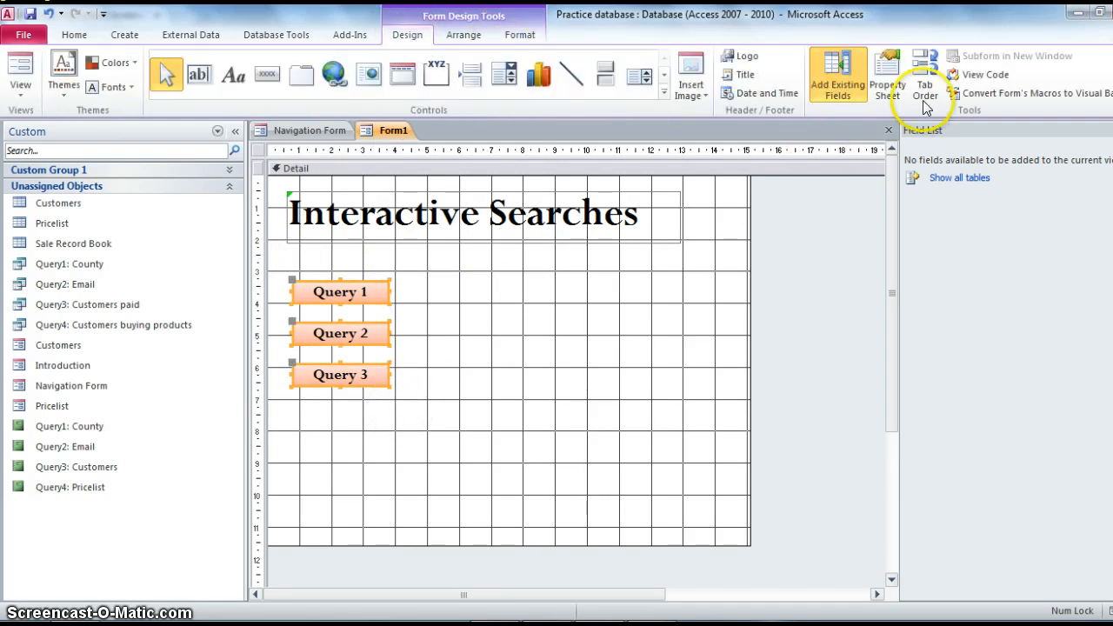
{"action": "left_click", "coordinate": [887, 84]}
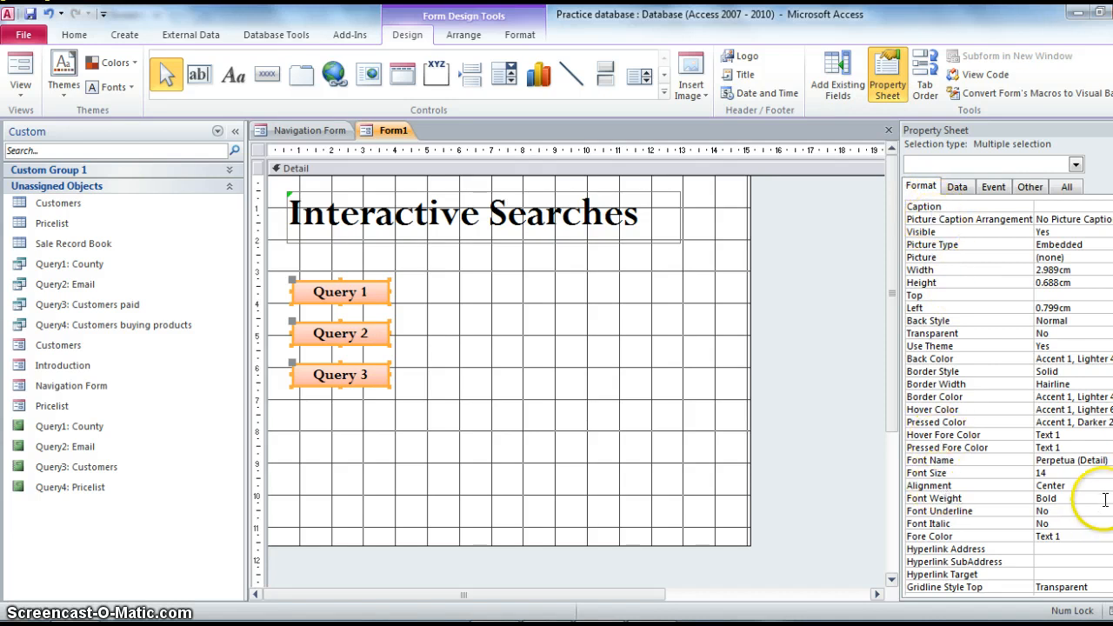
{"action": "left_click", "coordinate": [1078, 487]}
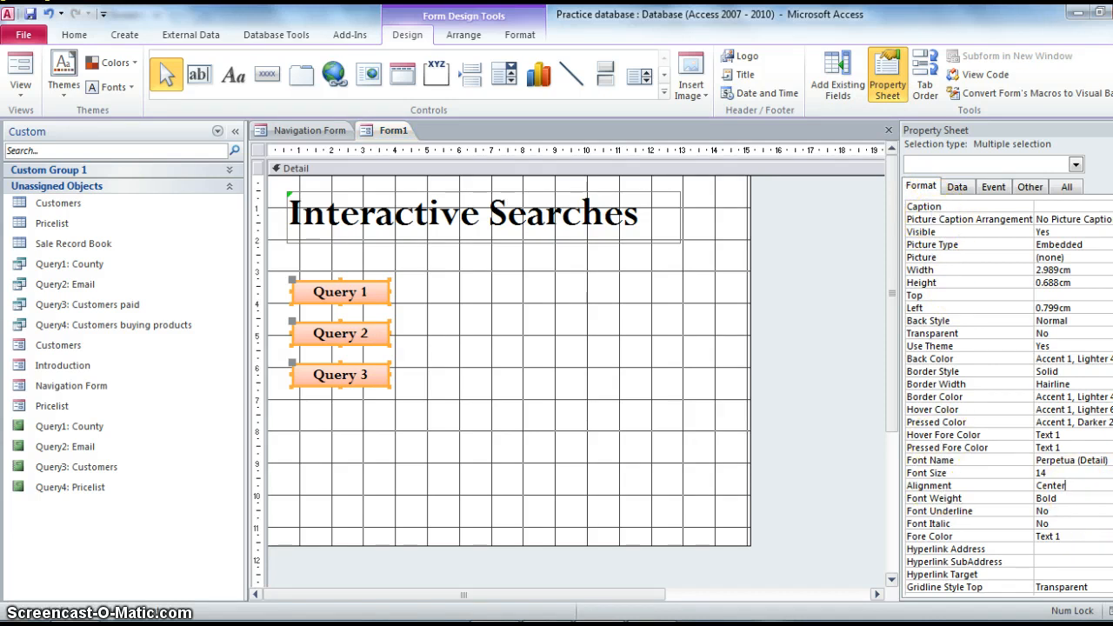
{"action": "left_click", "coordinate": [1112, 486]}
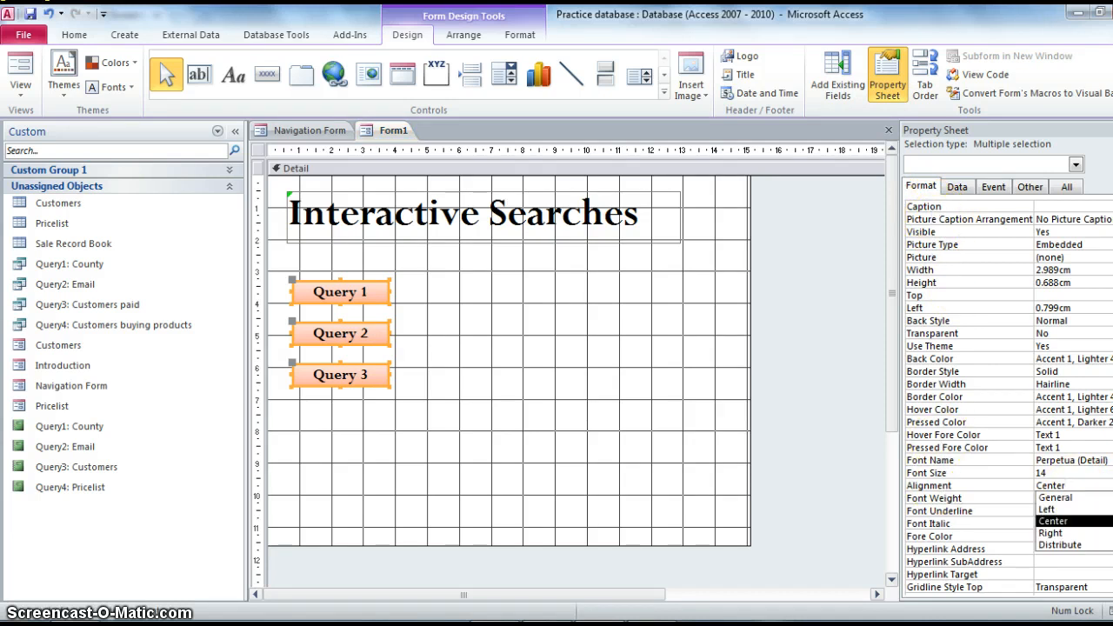
{"action": "left_click", "coordinate": [1074, 511]}
{"action": "left_click", "coordinate": [579, 332]}
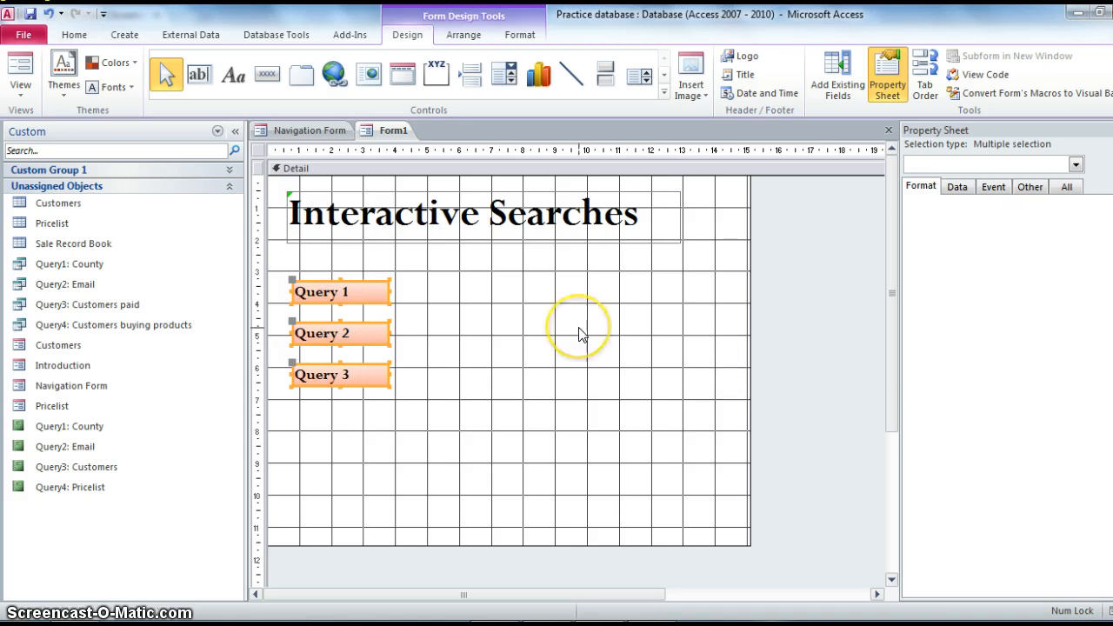
{"action": "left_click", "coordinate": [459, 304]}
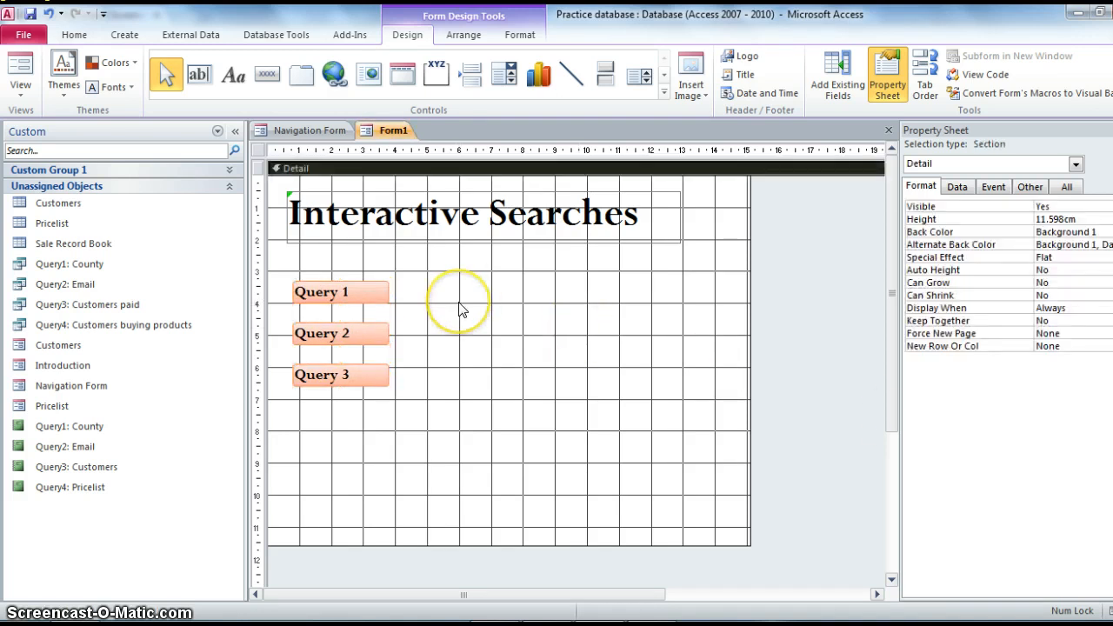
{"action": "left_click", "coordinate": [440, 282]}
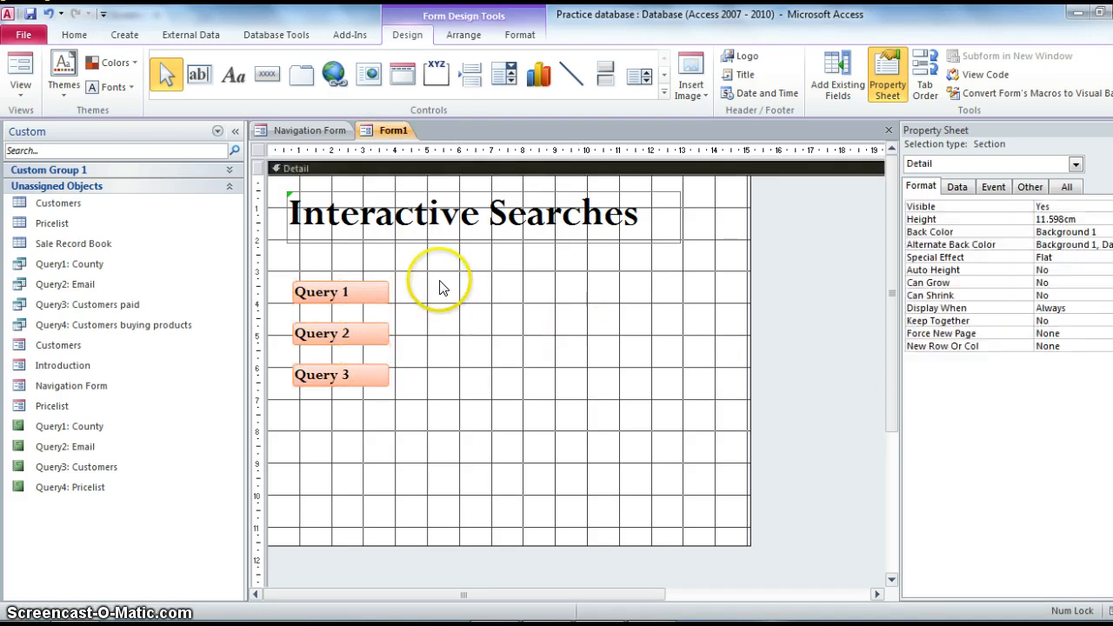
Step: Add a label about 7.8 by 3.4 cm beside the query buttons reading "Explain what happens when you click on the buttons"
{"action": "left_click", "coordinate": [233, 79]}
{"action": "left_click_drag", "start_coordinate": [427, 277], "coordinate": [678, 387]}
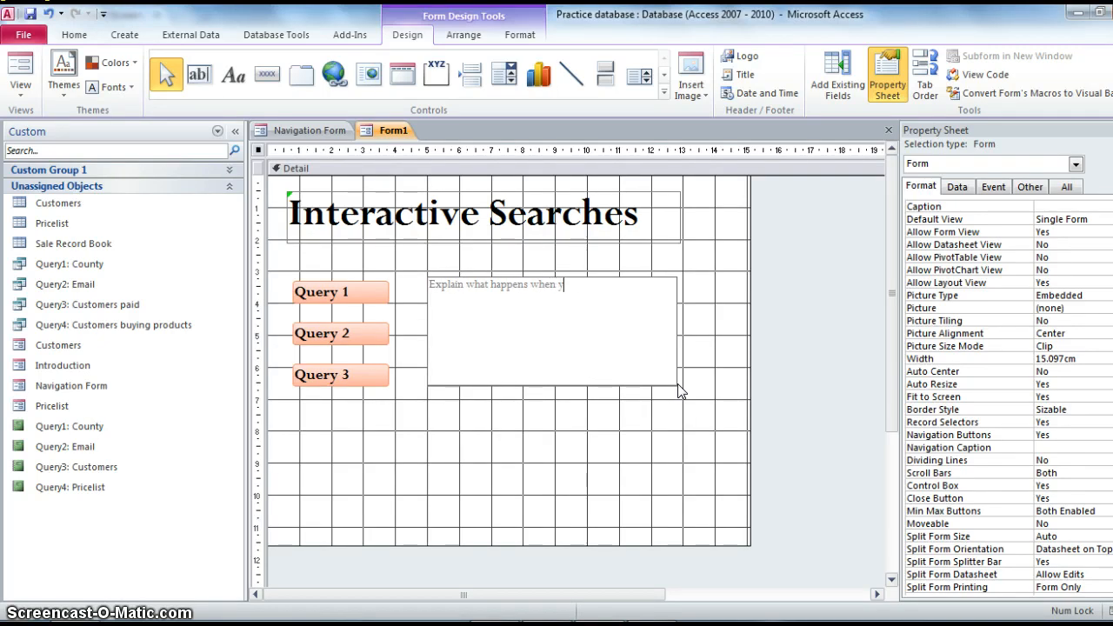
{"action": "type", "text": "cl"}
{"action": "left_click", "coordinate": [742, 396]}
{"action": "type", "text": "ick on the buttons"}
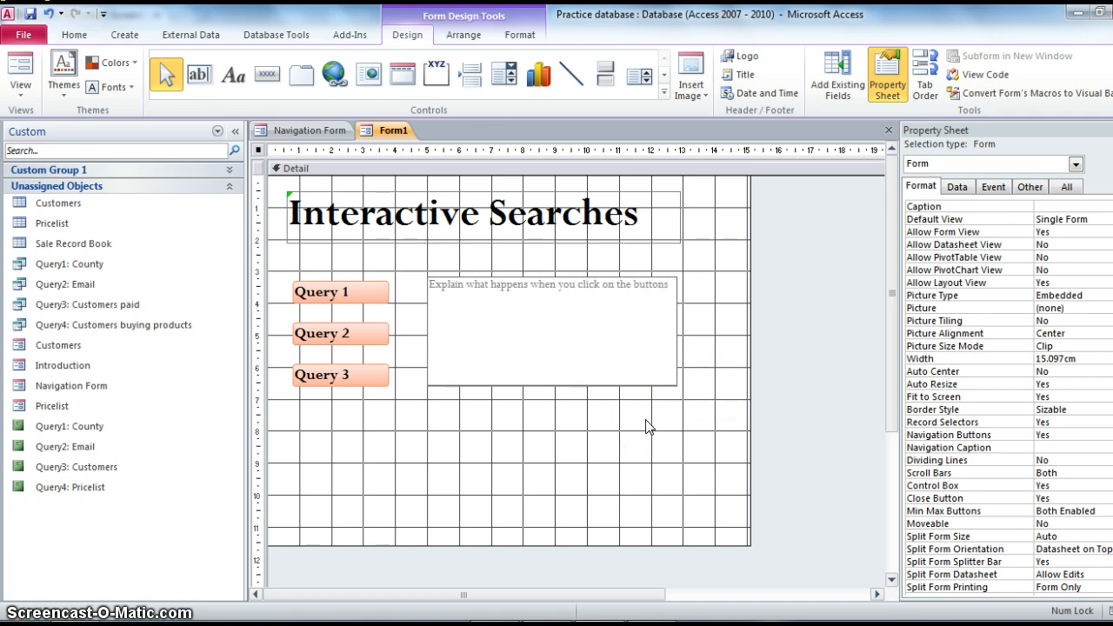
{"action": "left_click", "coordinate": [646, 426]}
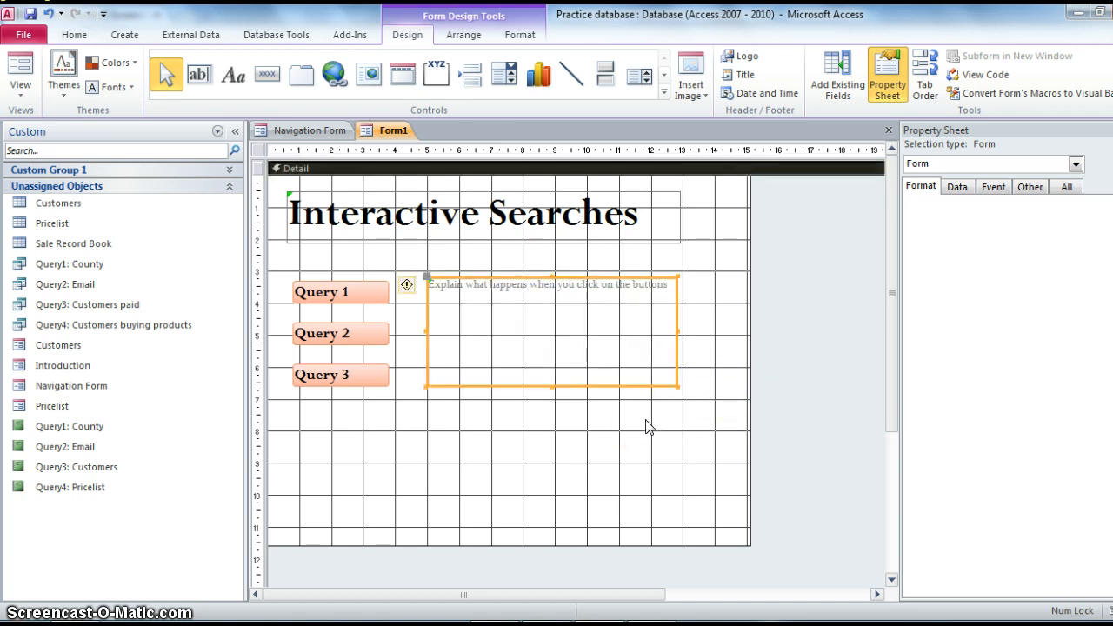
Step: Format the explanation label's text as 12-point bold in black, then deselect the label
{"action": "left_click", "coordinate": [614, 350]}
{"action": "left_click", "coordinate": [514, 37]}
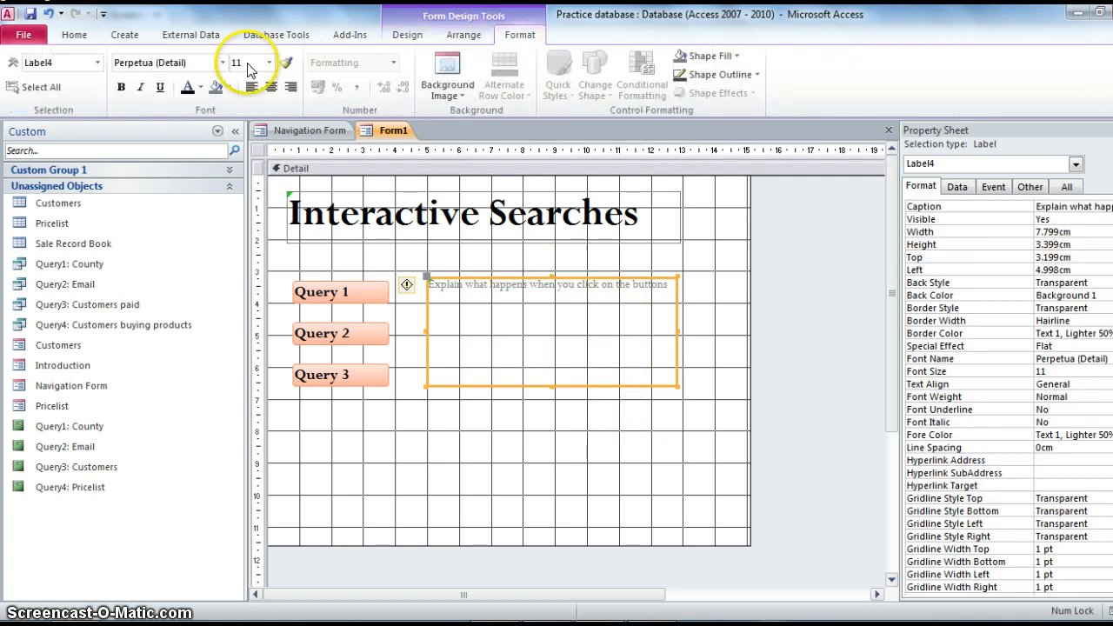
{"action": "left_click", "coordinate": [120, 87]}
{"action": "left_click", "coordinate": [269, 62]}
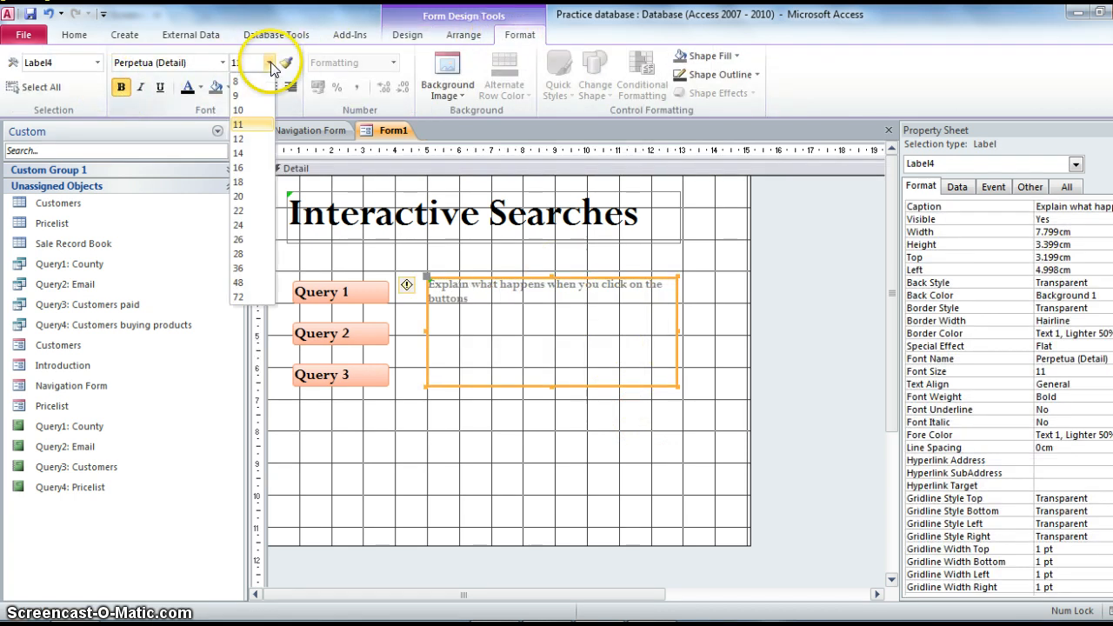
{"action": "left_click", "coordinate": [251, 140]}
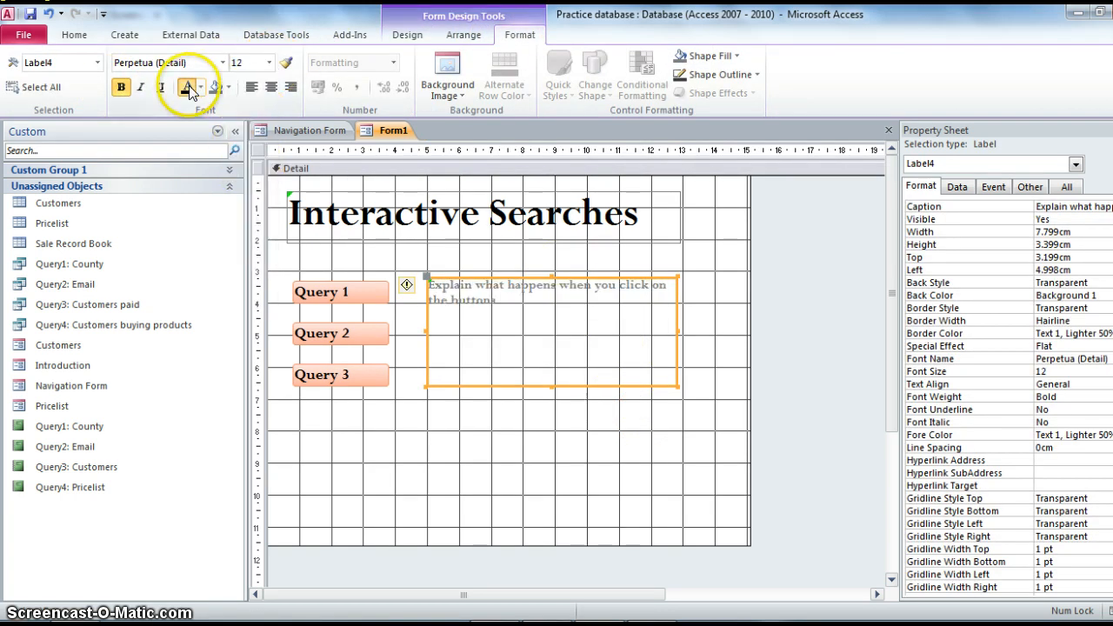
{"action": "left_click", "coordinate": [424, 443]}
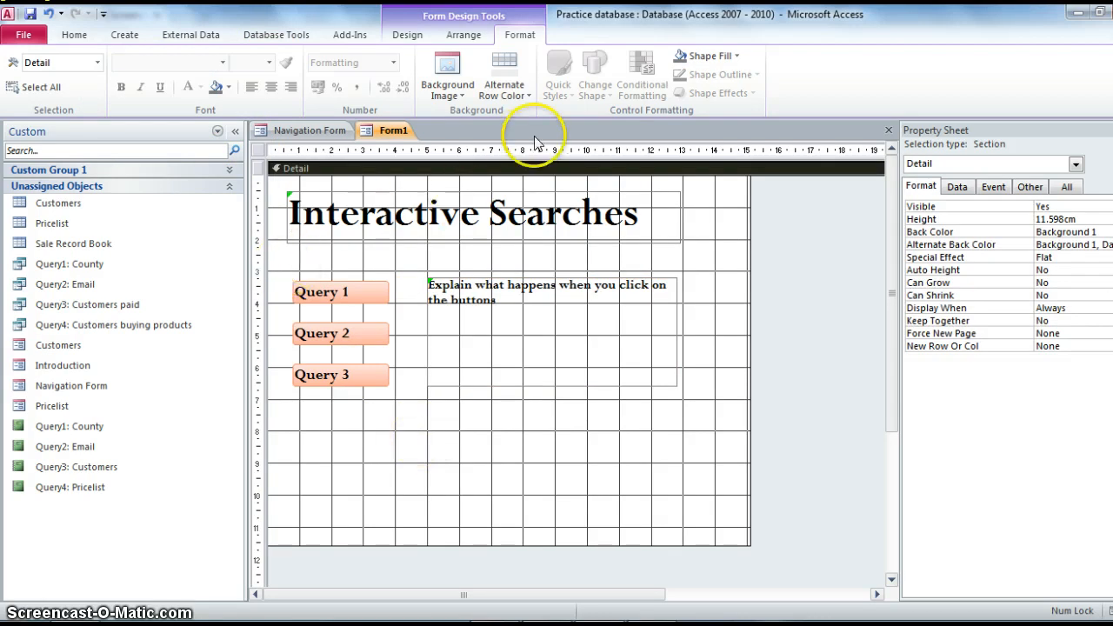
Step: Save the form as FormQuery and close it
{"action": "left_click", "coordinate": [30, 14]}
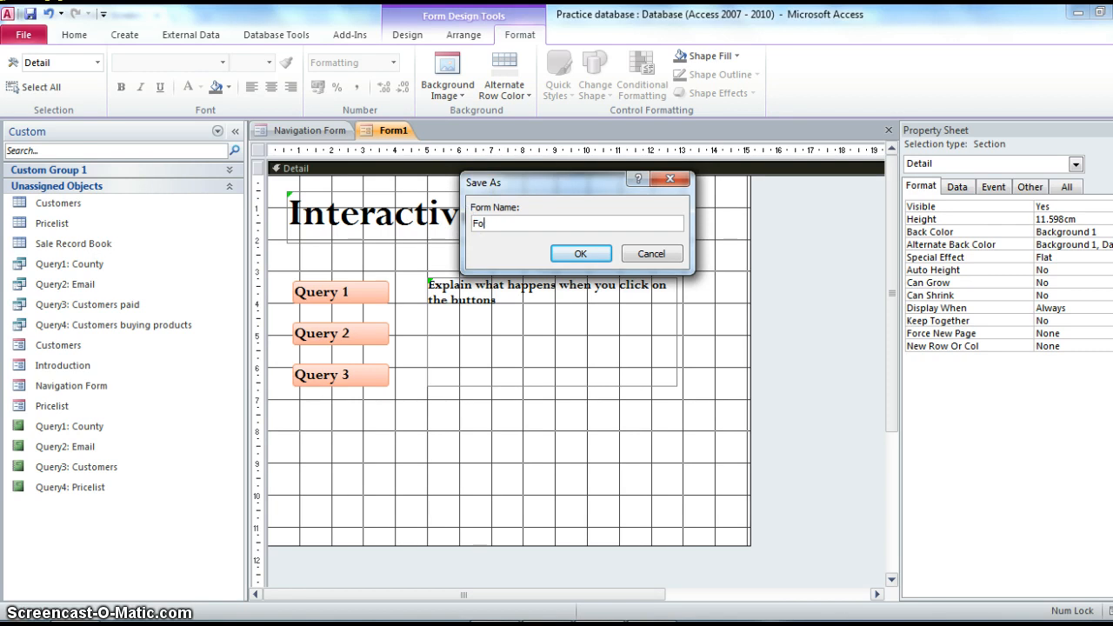
{"action": "type", "text": "FormQuery"}
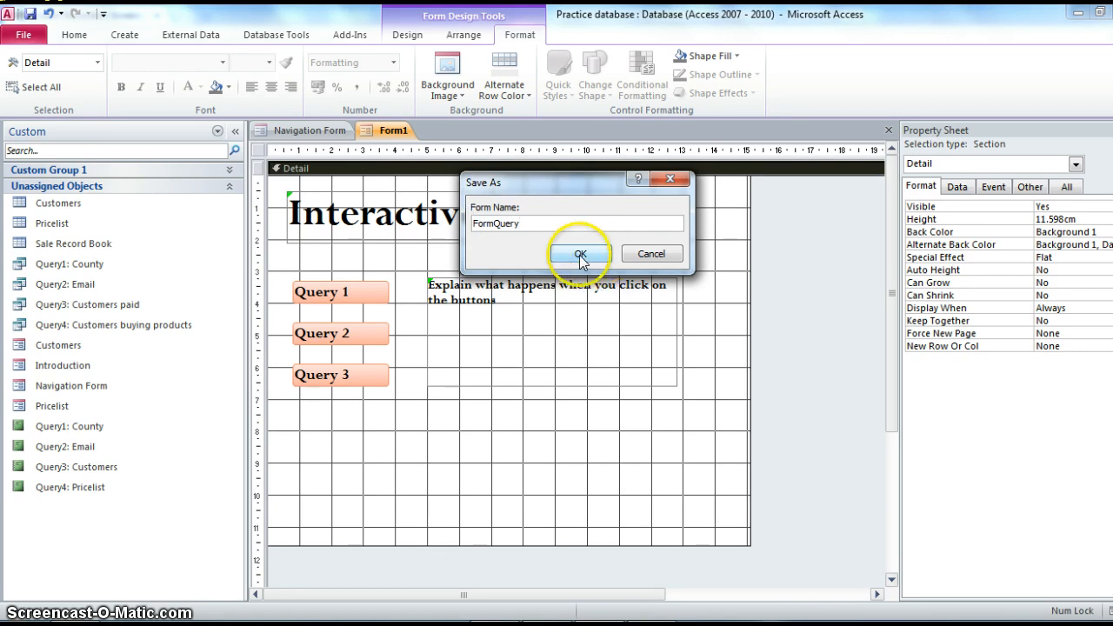
{"action": "left_click", "coordinate": [580, 253]}
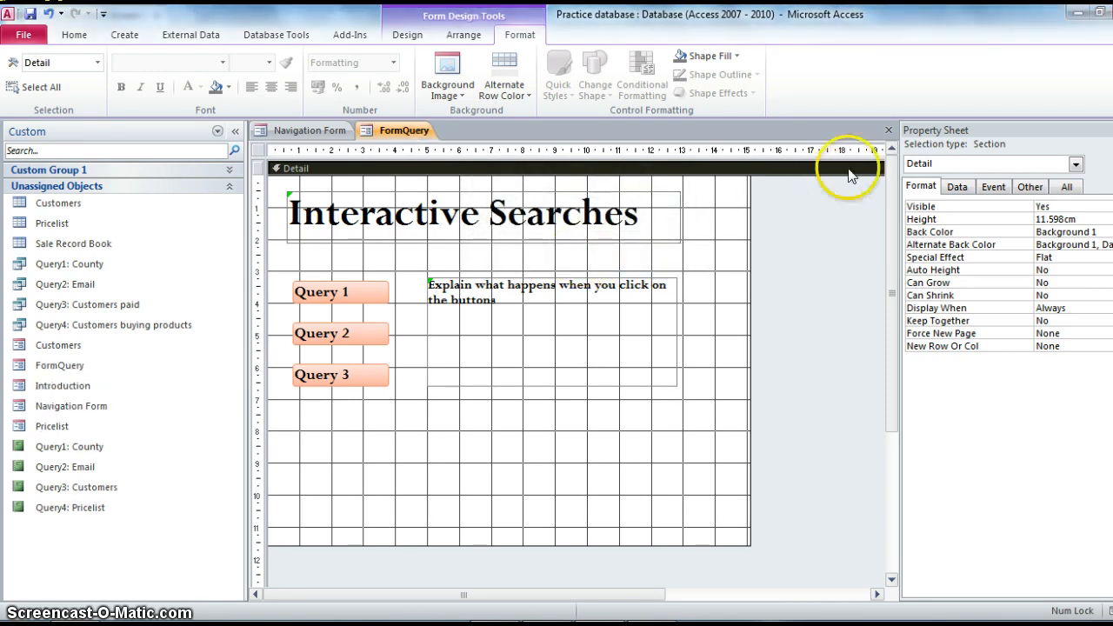
{"action": "left_click", "coordinate": [888, 129]}
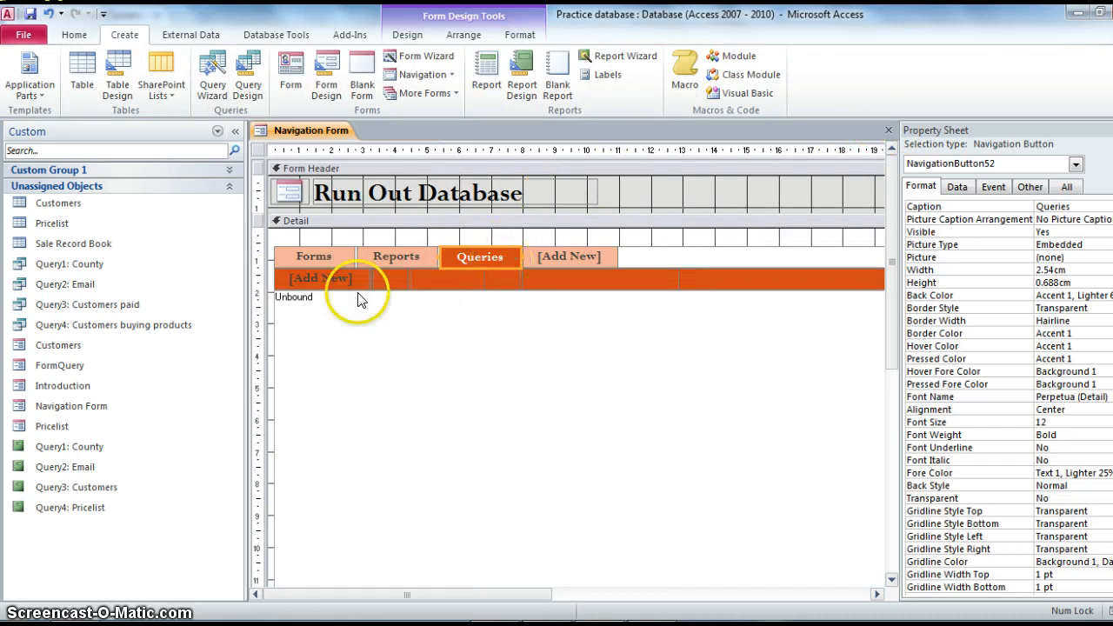
Step: Add the FormQuery form as a navigation button in the second-level row under Queries
{"action": "left_click", "coordinate": [330, 280]}
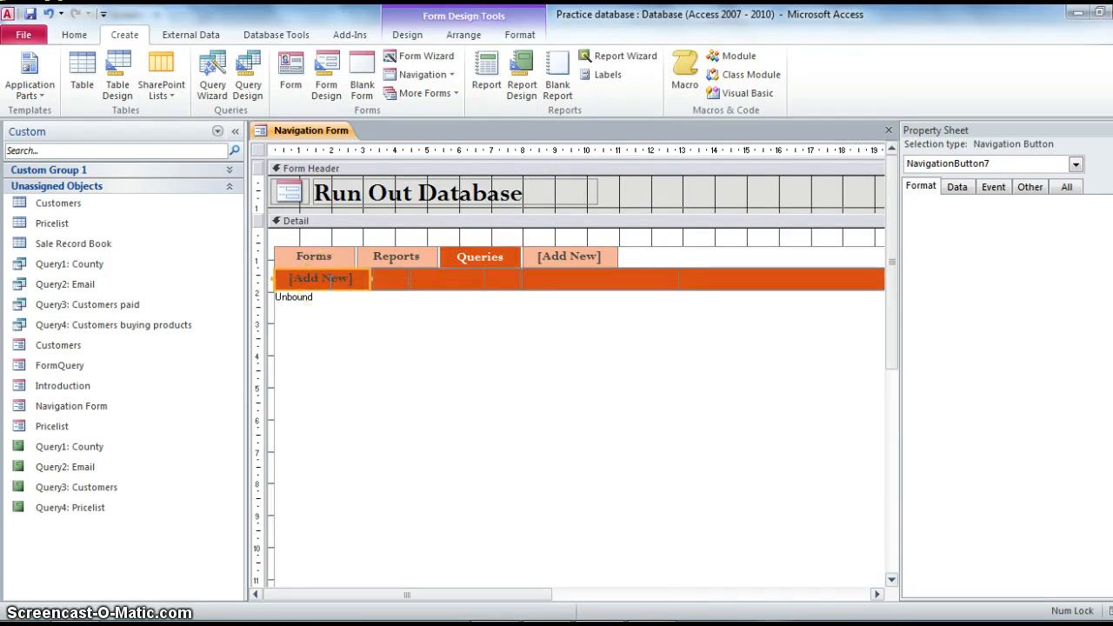
{"action": "left_click", "coordinate": [334, 280]}
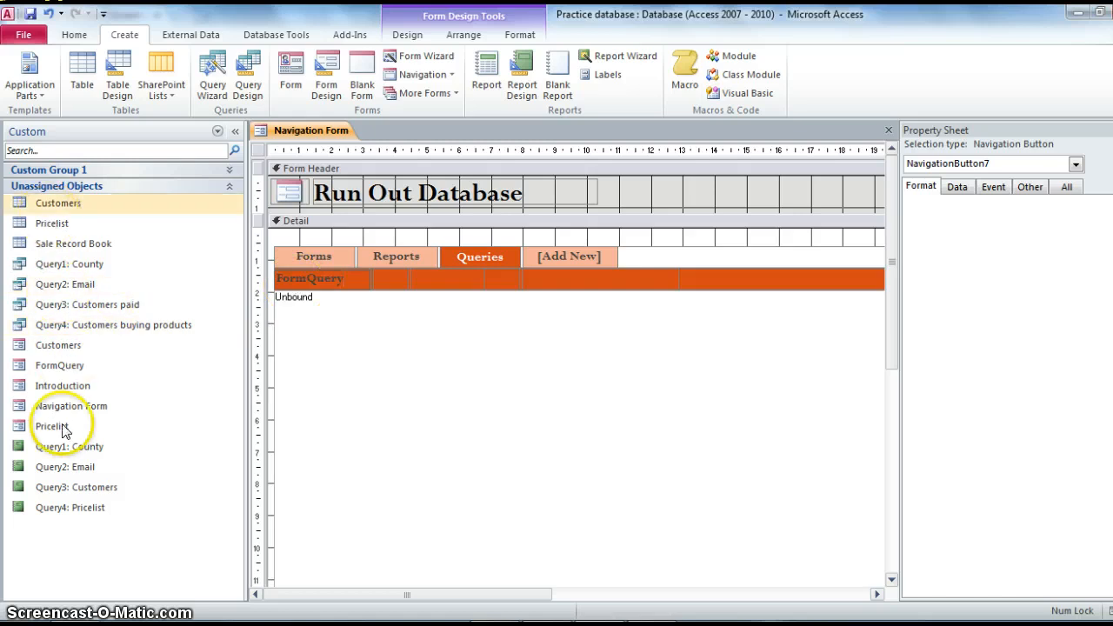
{"action": "left_click_drag", "start_coordinate": [60, 365], "coordinate": [391, 365]}
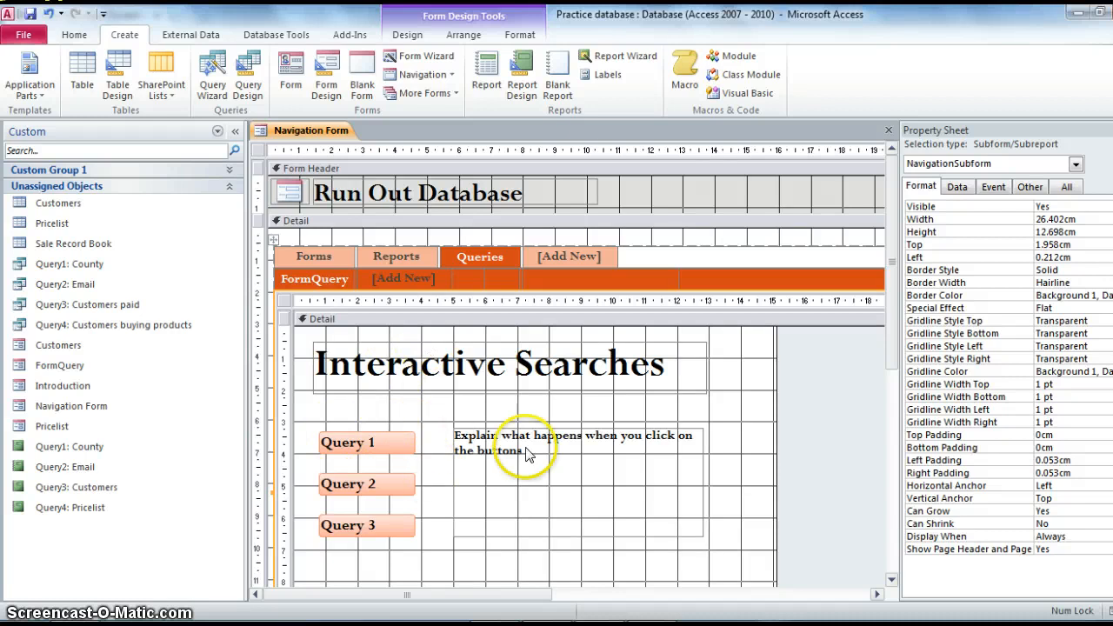
Step: Rename the FormQuery navigation button to "Key Queries"
{"action": "left_click", "coordinate": [322, 284]}
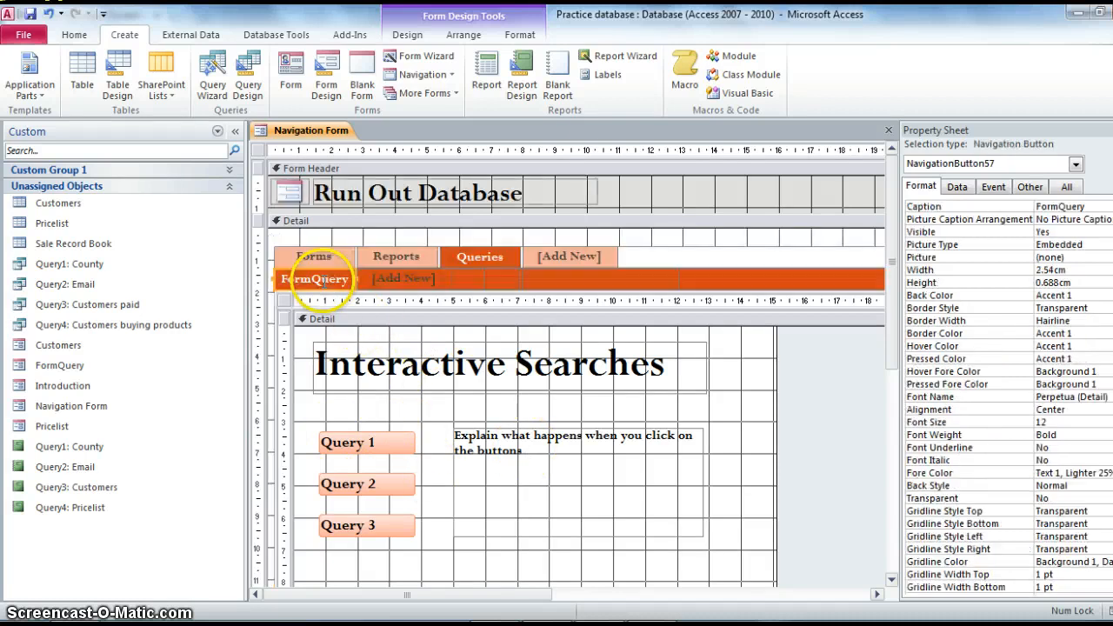
{"action": "left_click", "coordinate": [327, 282]}
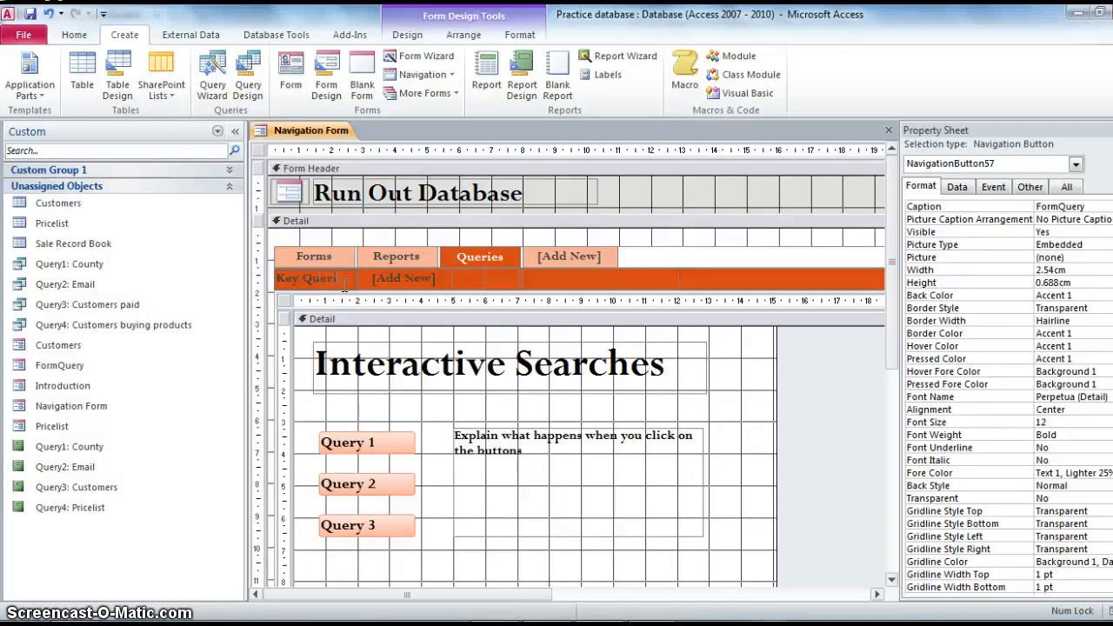
{"action": "left_click", "coordinate": [722, 546]}
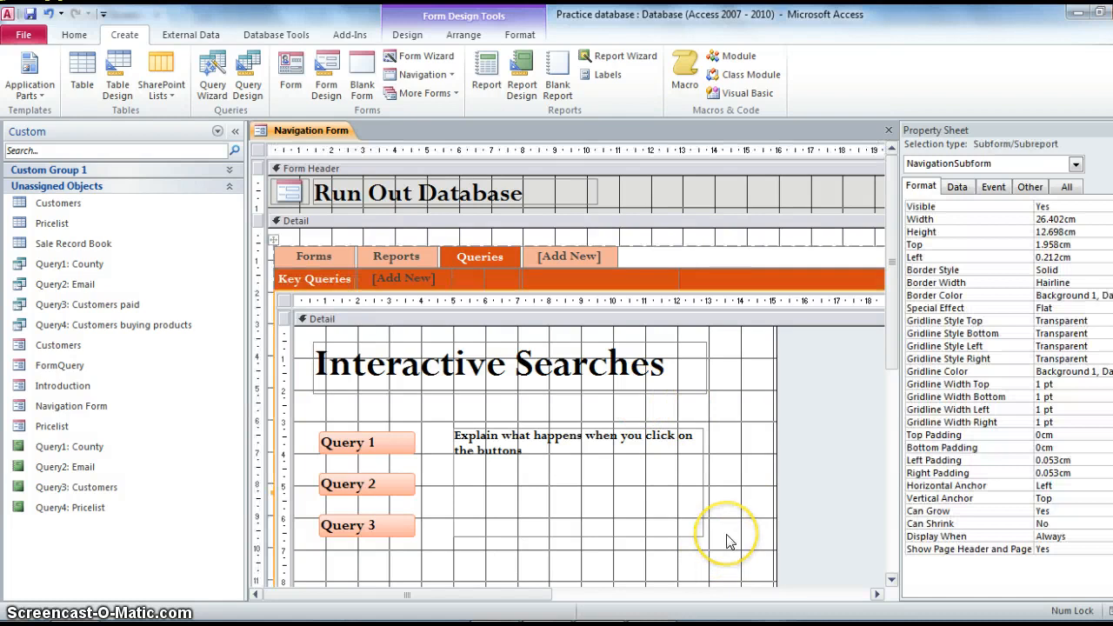
Step: Display the navigation form in Form view, open Queries, test the Query 2 button and return to the navigation form
{"action": "left_click", "coordinate": [73, 35]}
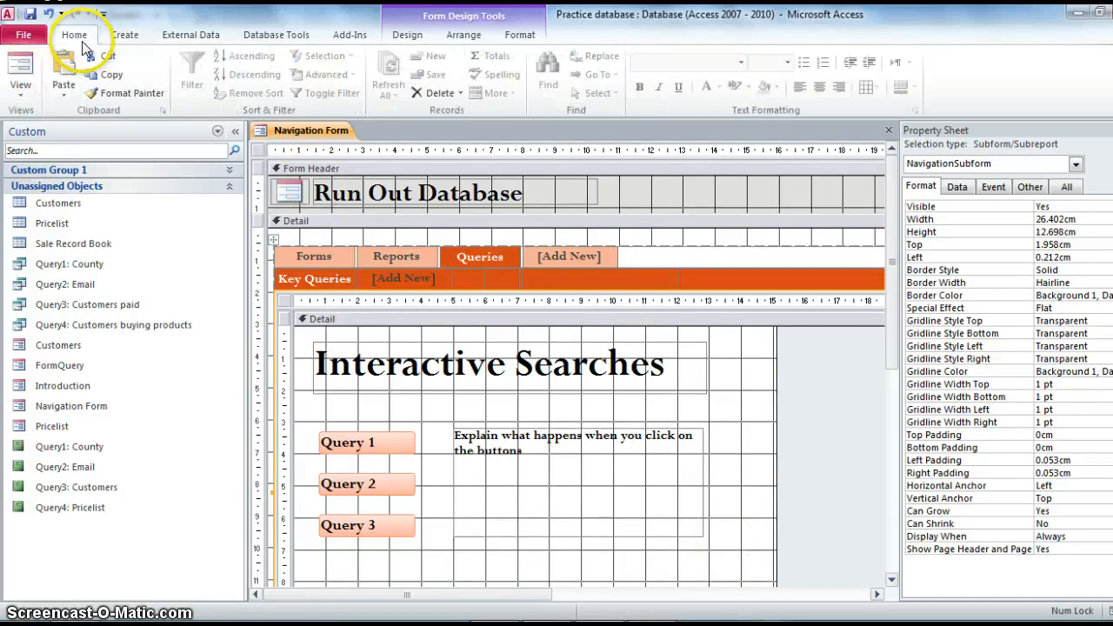
{"action": "left_click", "coordinate": [23, 64]}
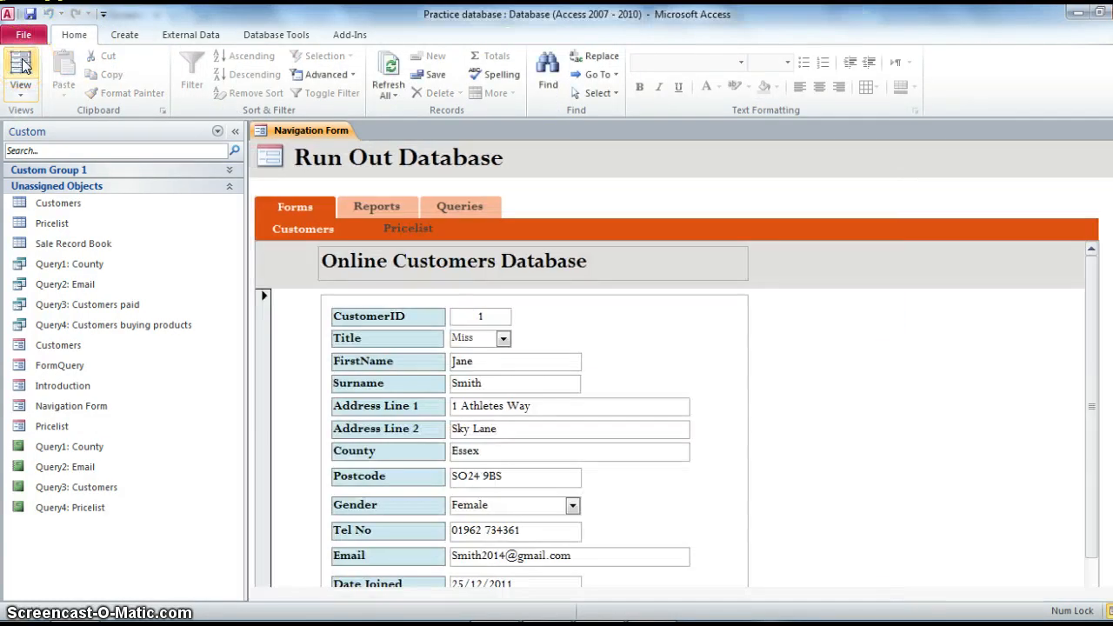
{"action": "left_click", "coordinate": [452, 207]}
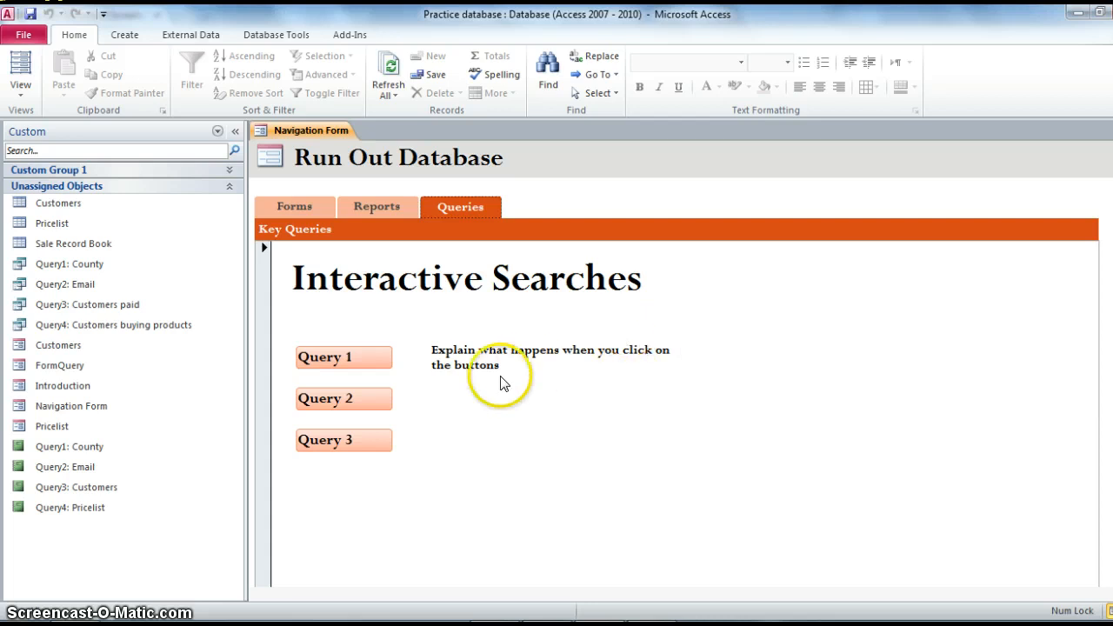
{"action": "left_click", "coordinate": [352, 400]}
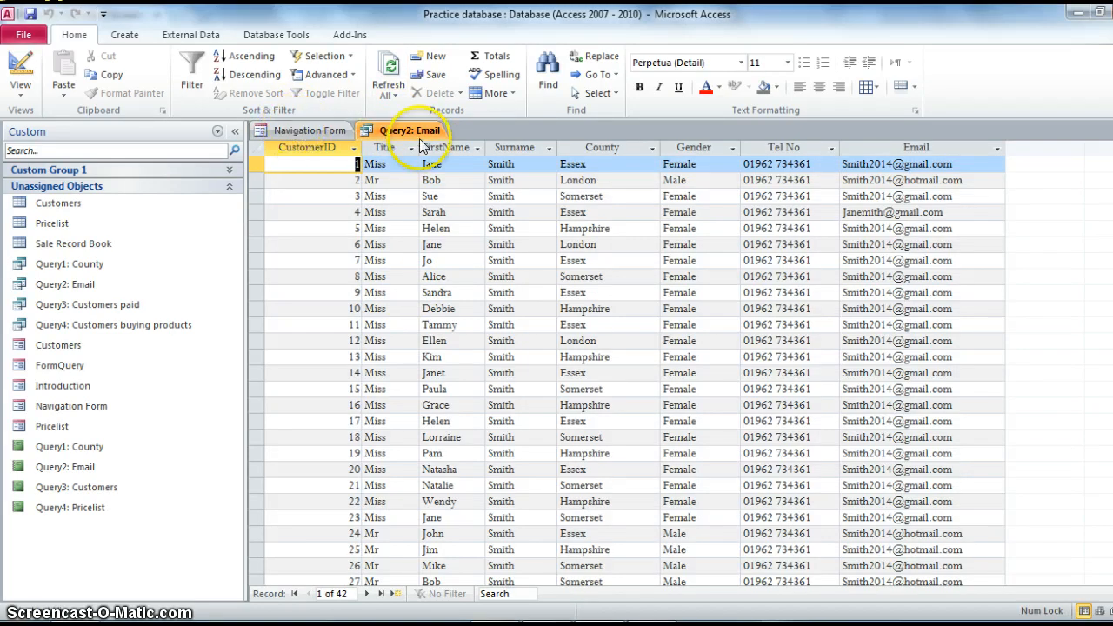
{"action": "left_click", "coordinate": [297, 133]}
{"action": "left_click", "coordinate": [381, 405]}
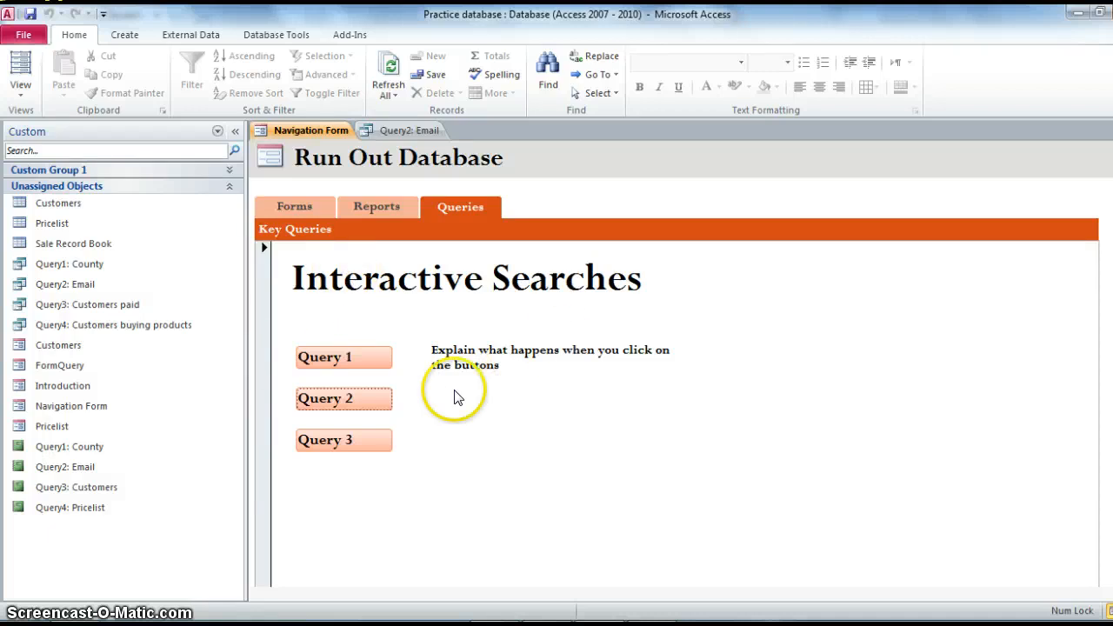
Step: Return the navigation form to Design view and draw a command button about 2.9 by 0.7 cm below the explanation label
{"action": "left_click", "coordinate": [20, 87]}
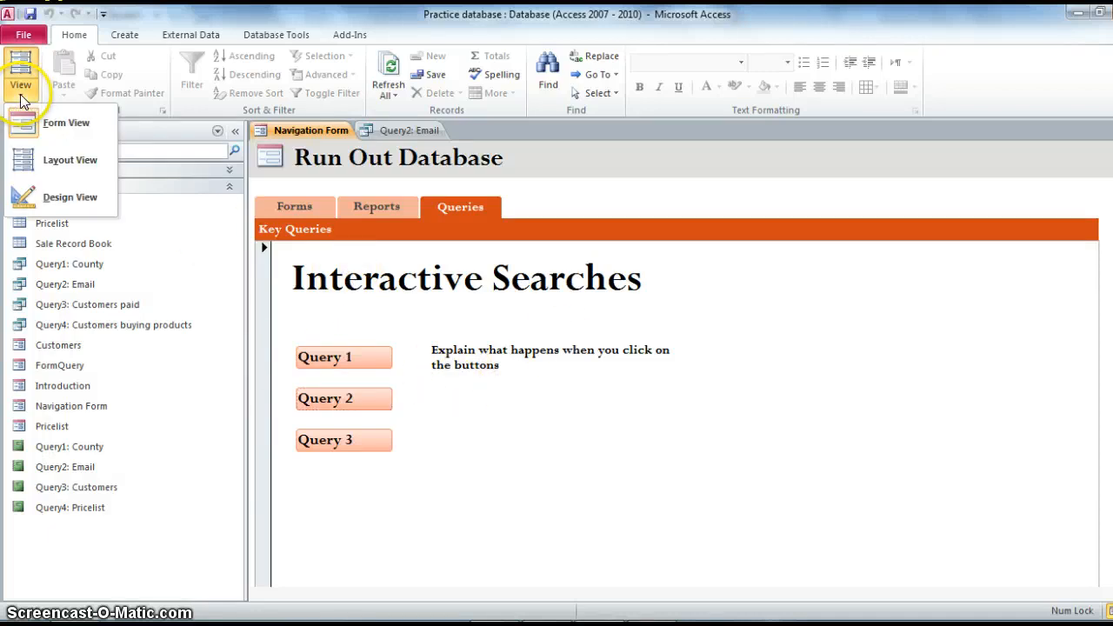
{"action": "left_click", "coordinate": [50, 202]}
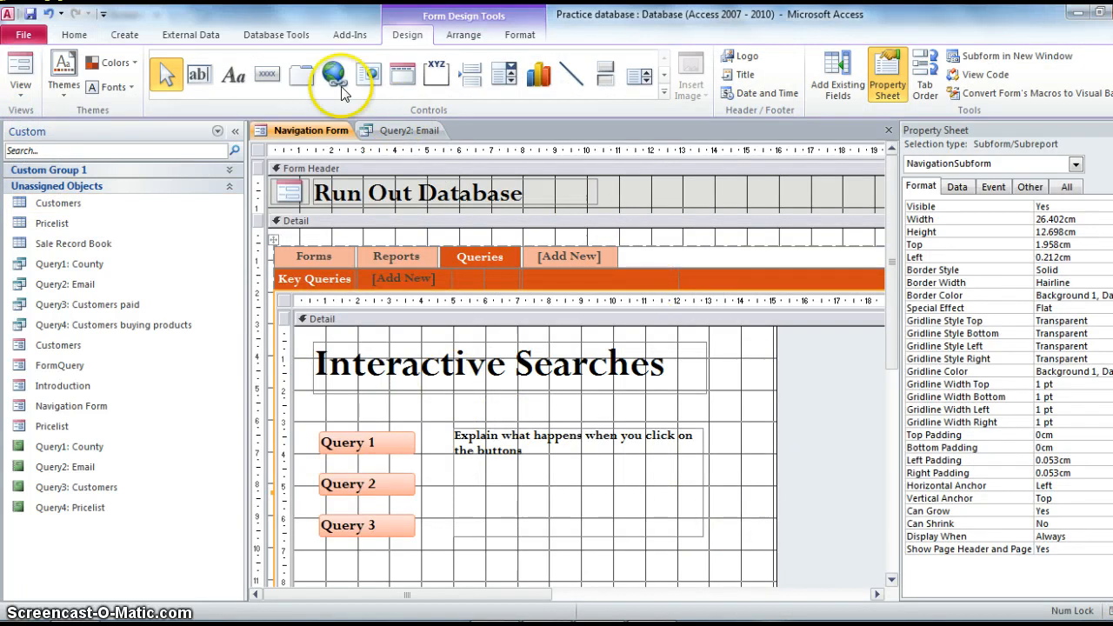
{"action": "left_click", "coordinate": [268, 76]}
{"action": "left_click_drag", "start_coordinate": [604, 557], "coordinate": [699, 580]}
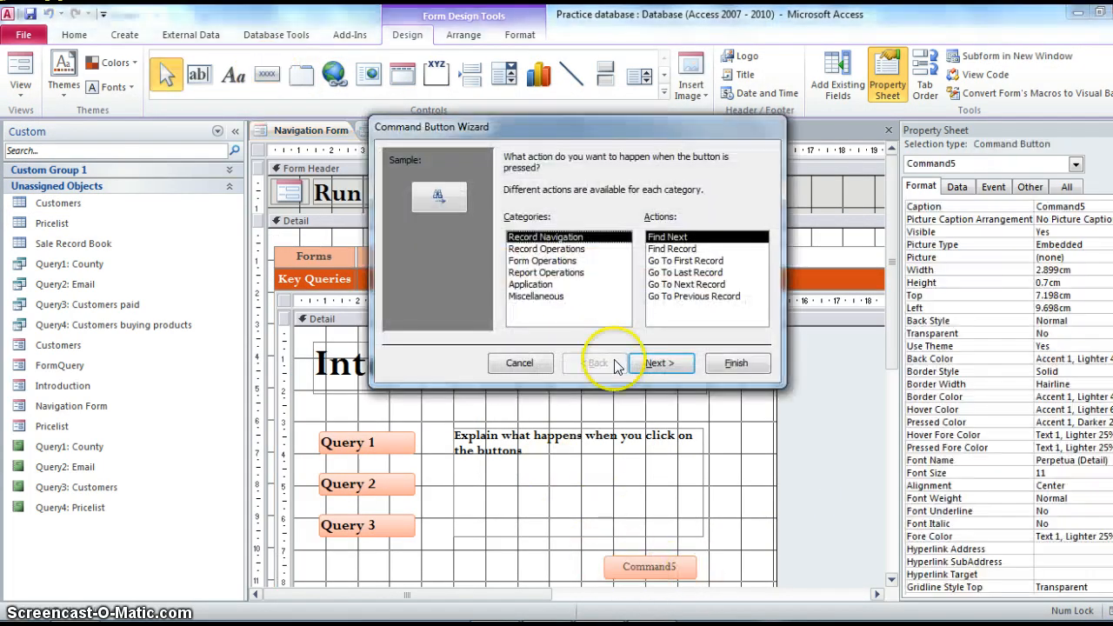
Step: Assign the new button the Close Form action from Form Operations, display the text "Close Form" and finish the wizard
{"action": "left_click", "coordinate": [540, 297]}
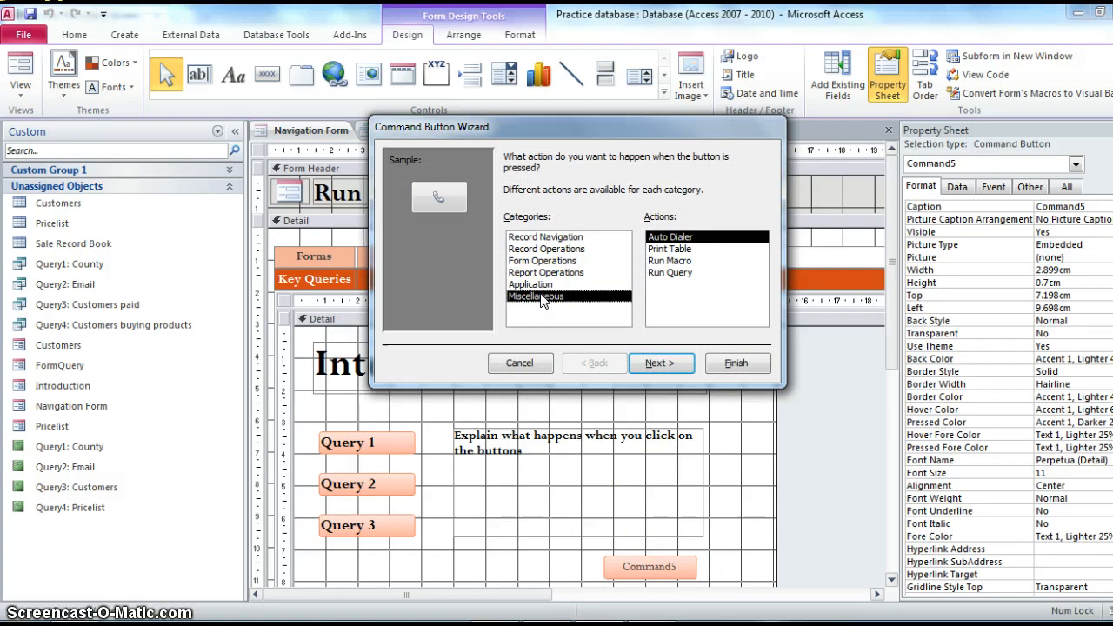
{"action": "left_click", "coordinate": [542, 261]}
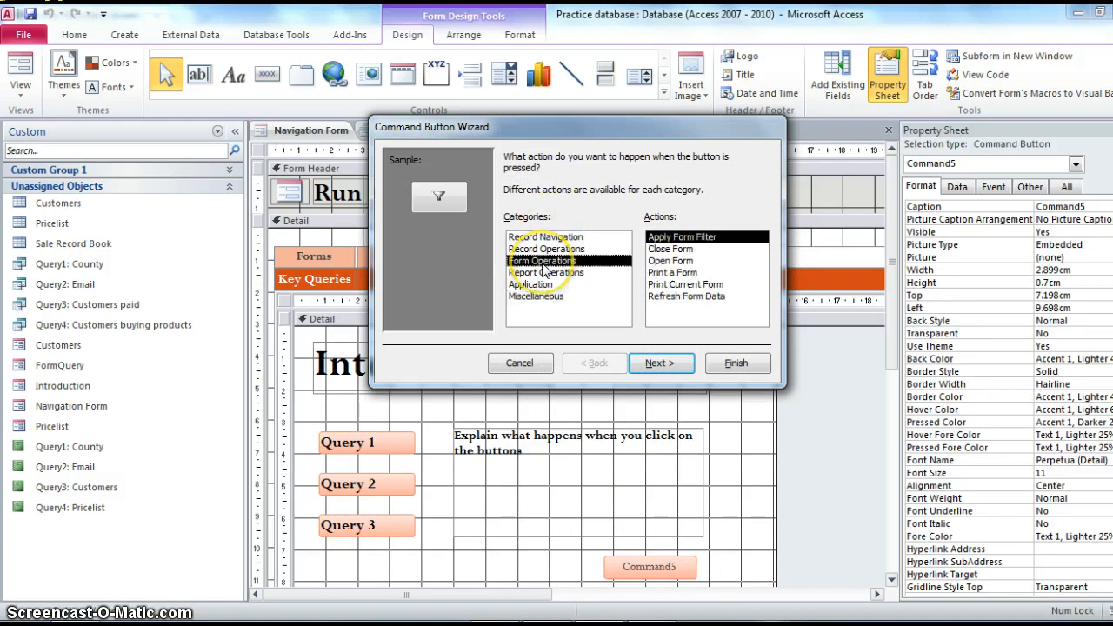
{"action": "left_click", "coordinate": [672, 250]}
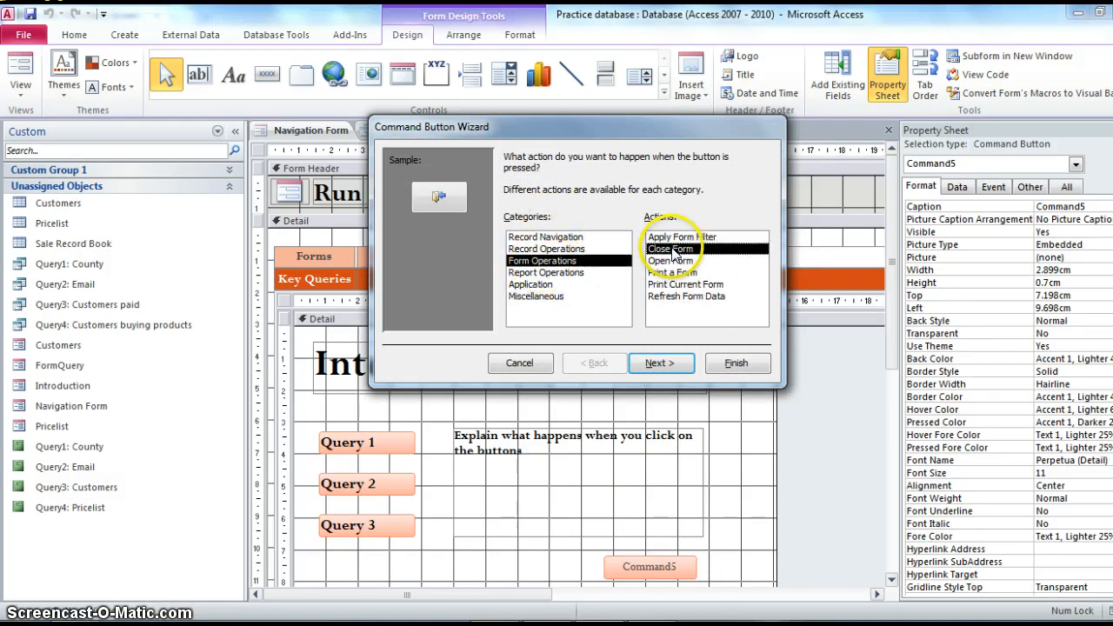
{"action": "left_click", "coordinate": [664, 366]}
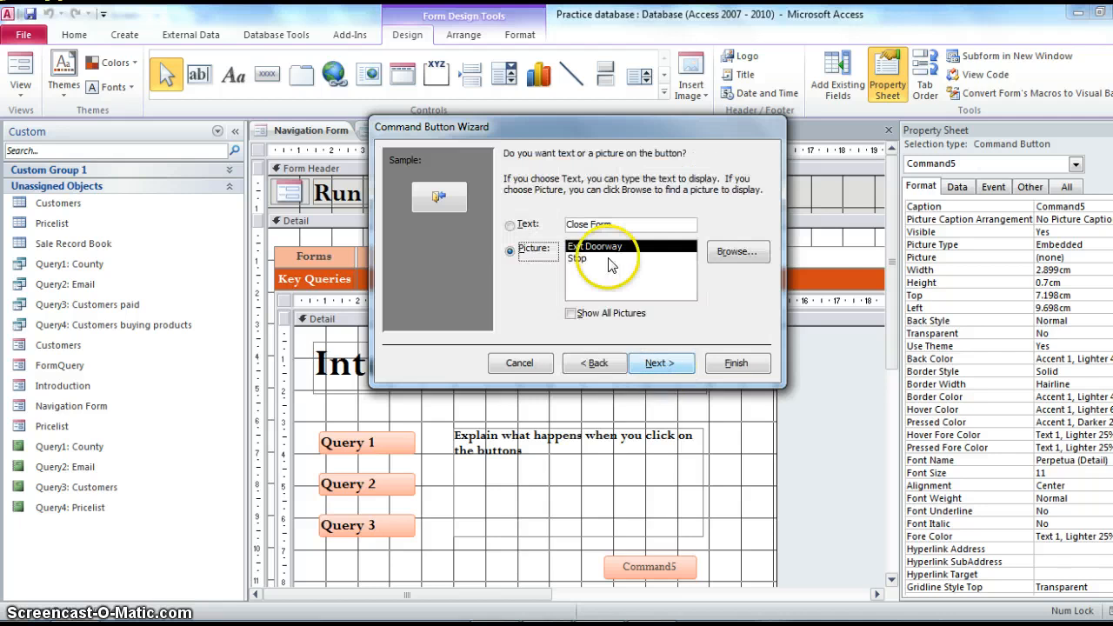
{"action": "left_click", "coordinate": [510, 225]}
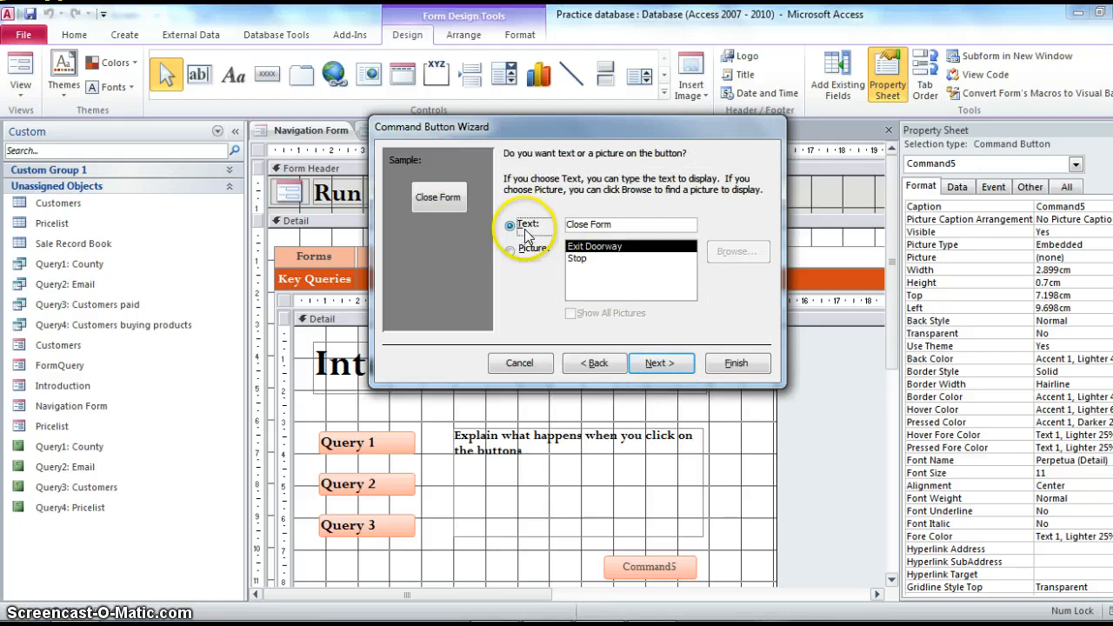
{"action": "left_click", "coordinate": [729, 362]}
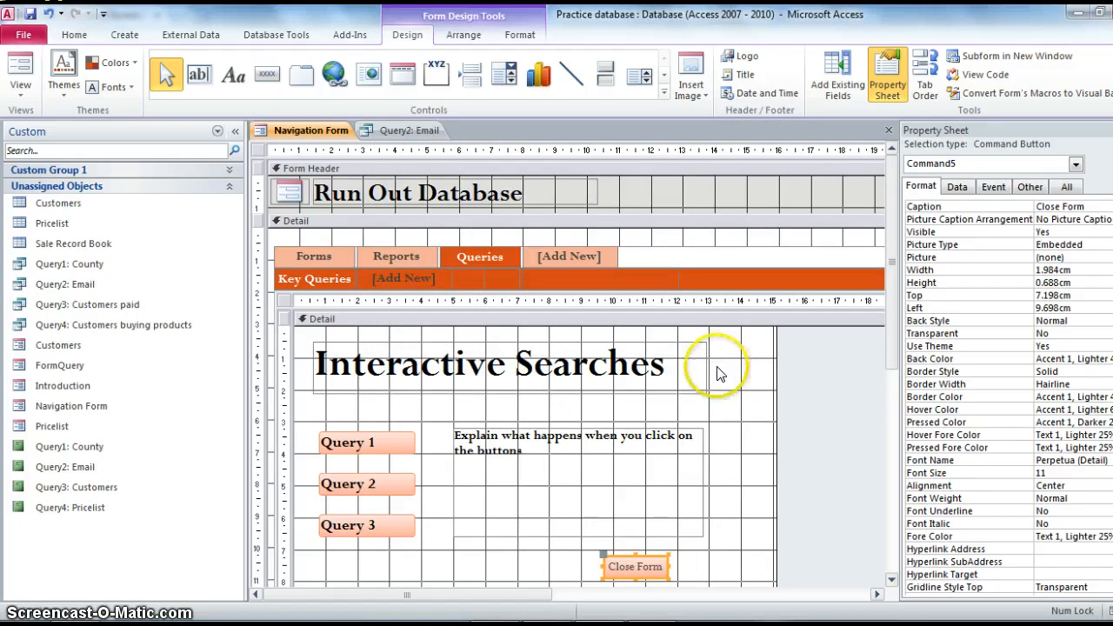
Step: Make the Close Form button's caption black and bold, and widen the button to about 3.3 cm
{"action": "left_click", "coordinate": [520, 34]}
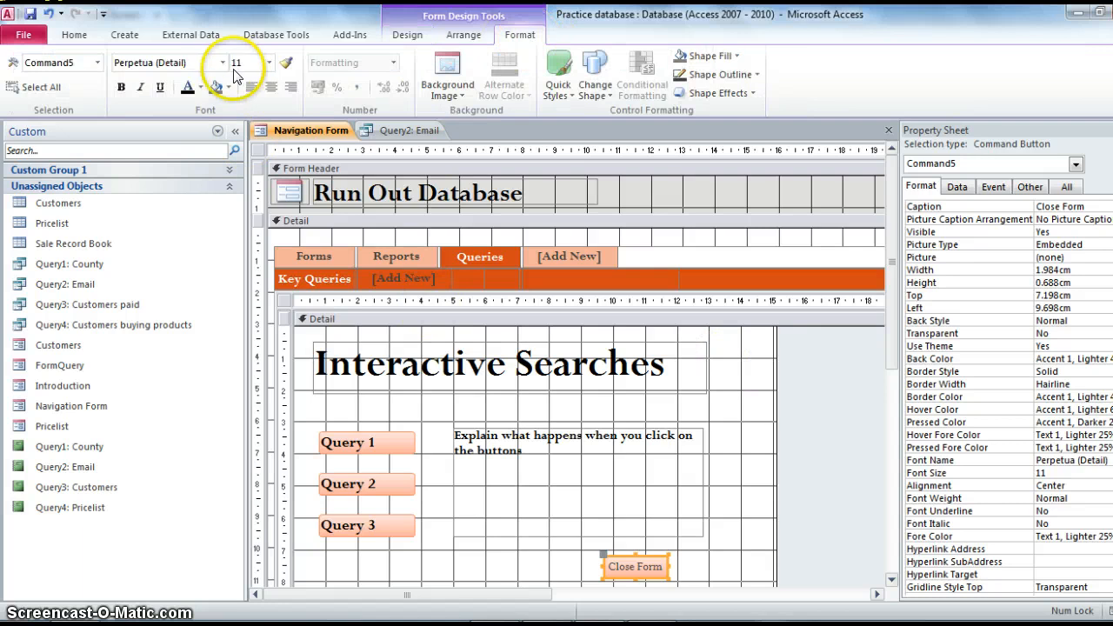
{"action": "left_click", "coordinate": [187, 87]}
{"action": "left_click", "coordinate": [121, 87]}
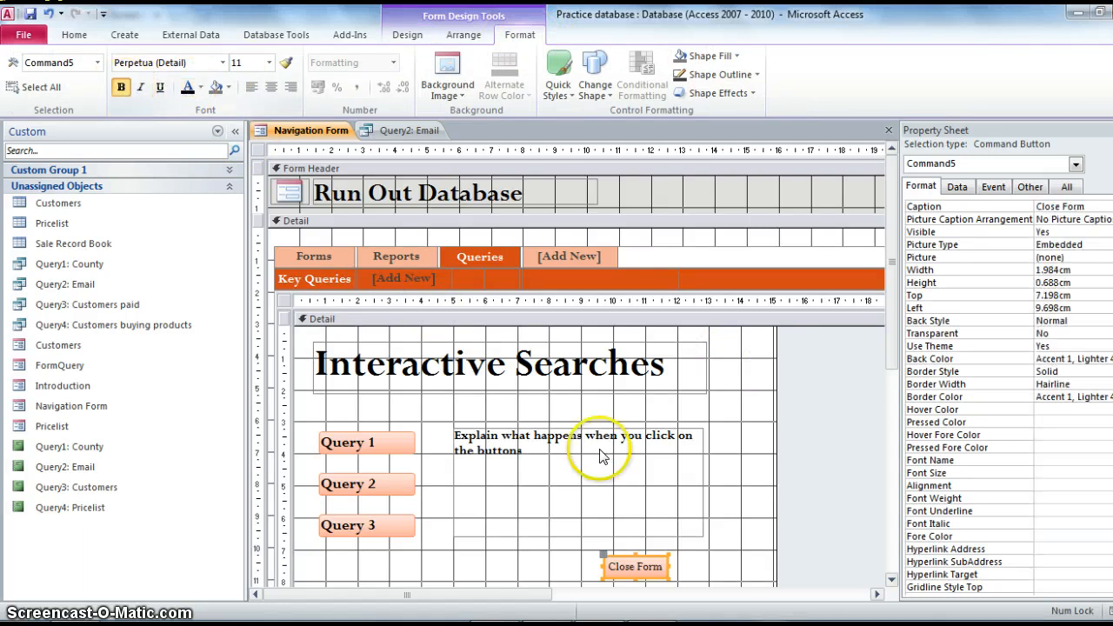
{"action": "left_click_drag", "start_coordinate": [668, 567], "coordinate": [709, 566]}
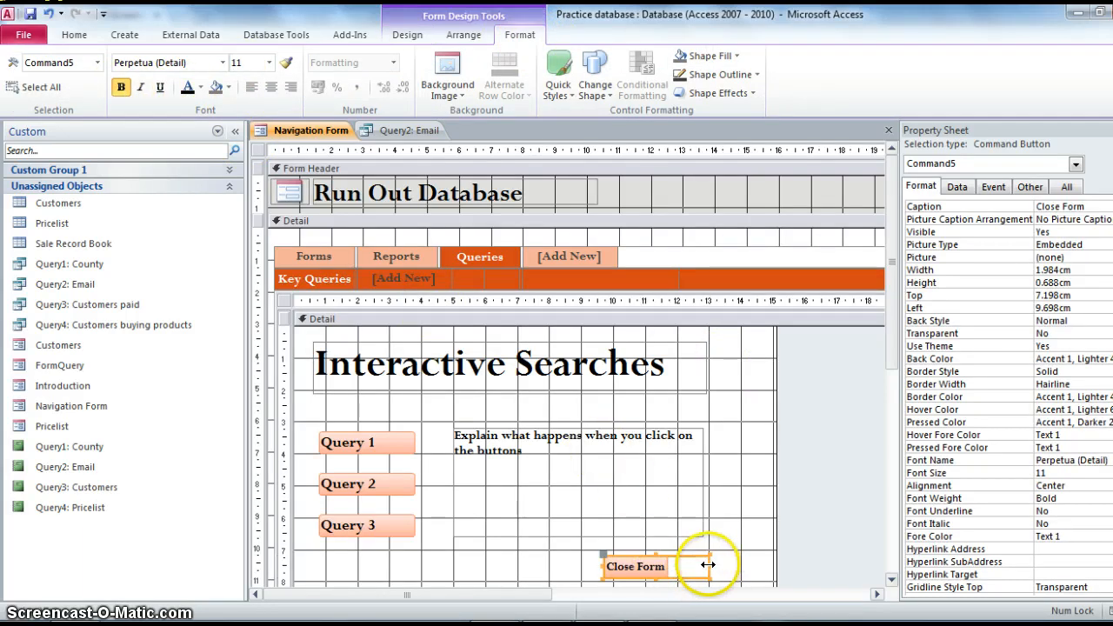
Step: Display the navigation form in Form view, test the Close Form button under Queries, and save the changes to FormQuery and Navigation Form
{"action": "left_click", "coordinate": [74, 35]}
{"action": "left_click", "coordinate": [22, 68]}
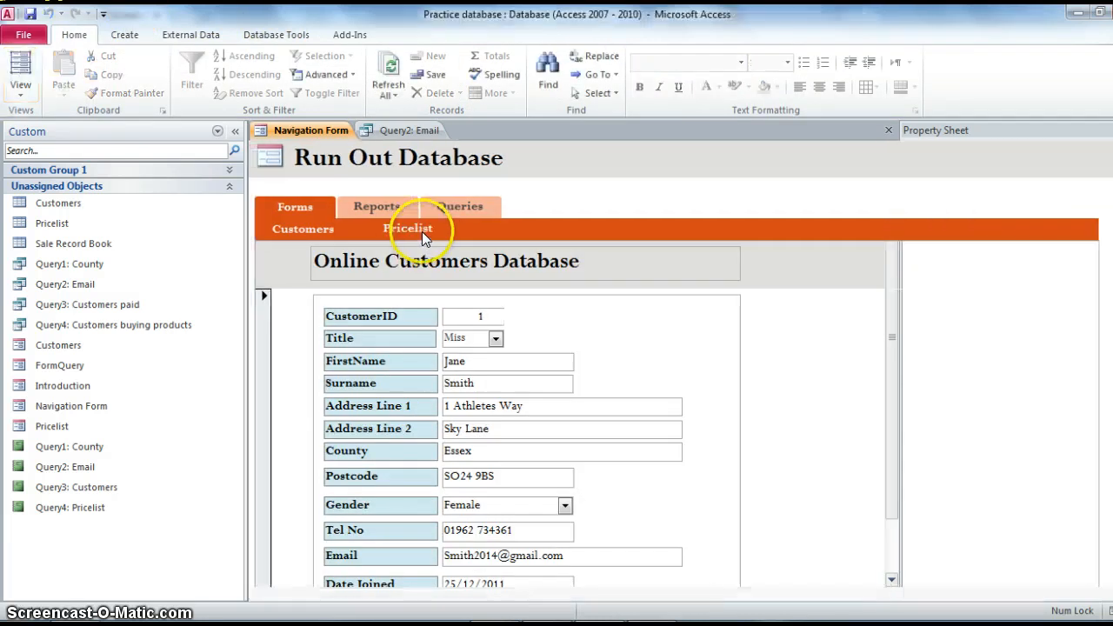
{"action": "left_click", "coordinate": [448, 206]}
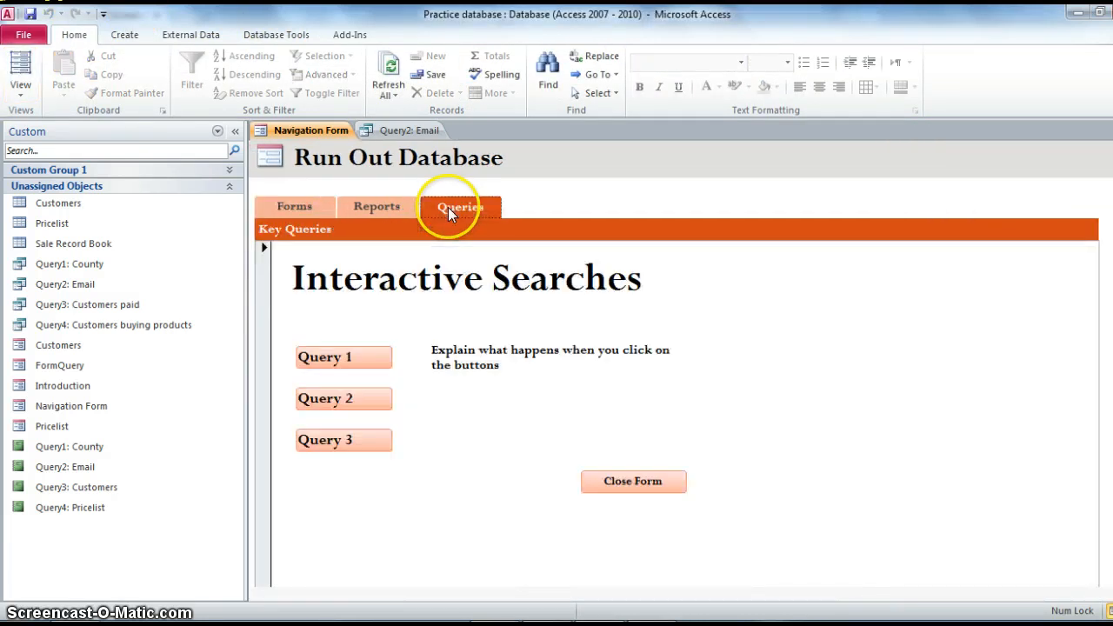
{"action": "left_click", "coordinate": [631, 482]}
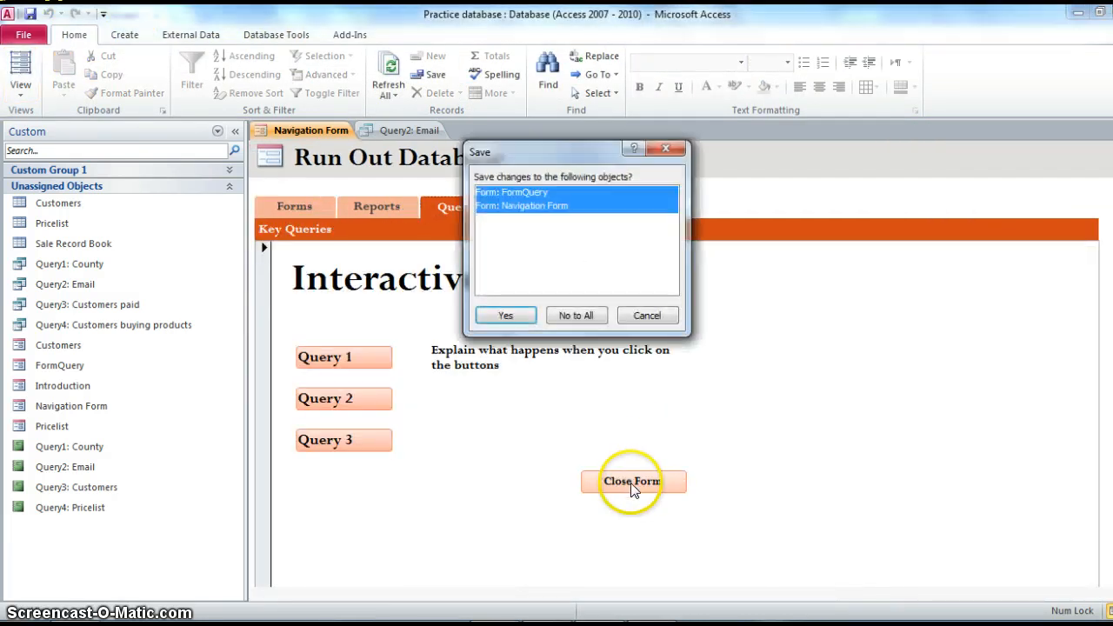
{"action": "left_click", "coordinate": [514, 318]}
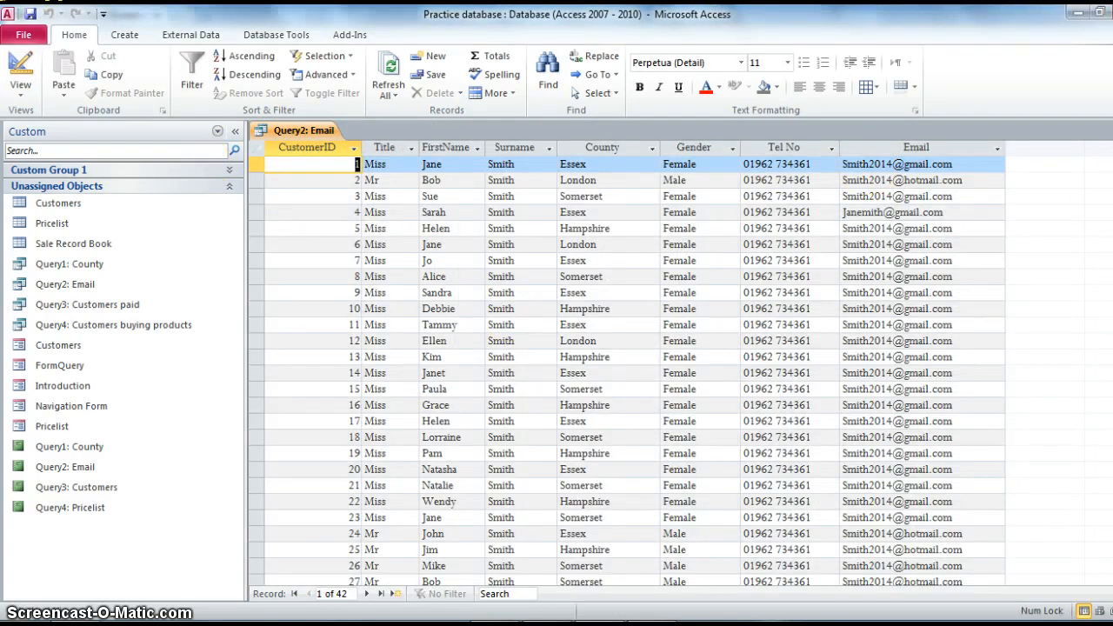
Step: Close the Query2: Email datasheet, reopen the navigation form and test the Close Form button under Queries again
{"action": "left_click", "coordinate": [1106, 130]}
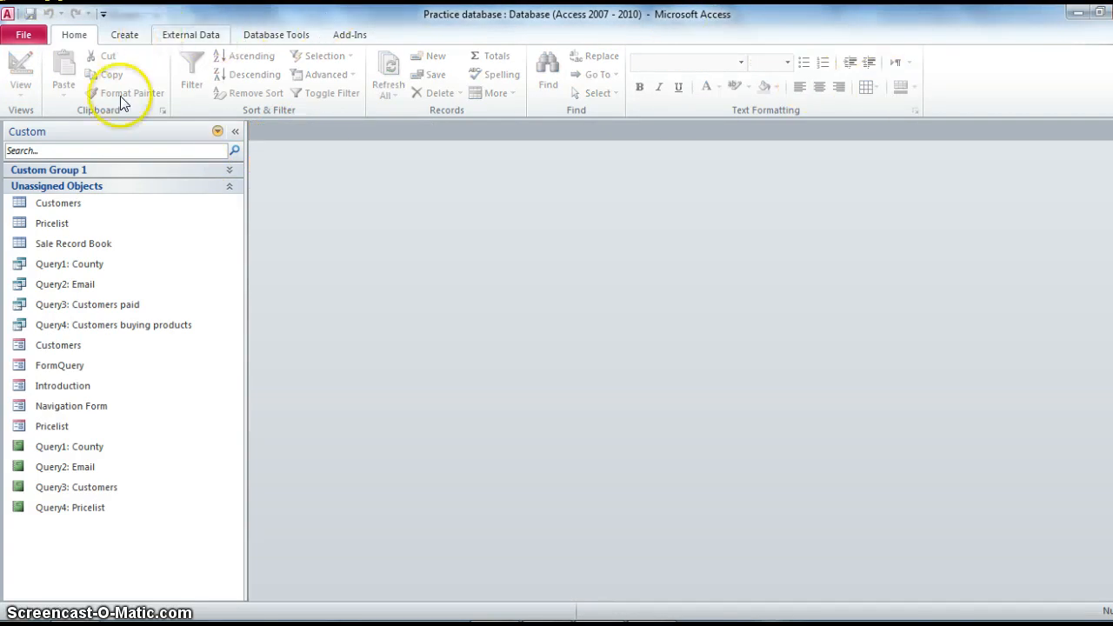
{"action": "double_click", "coordinate": [85, 406]}
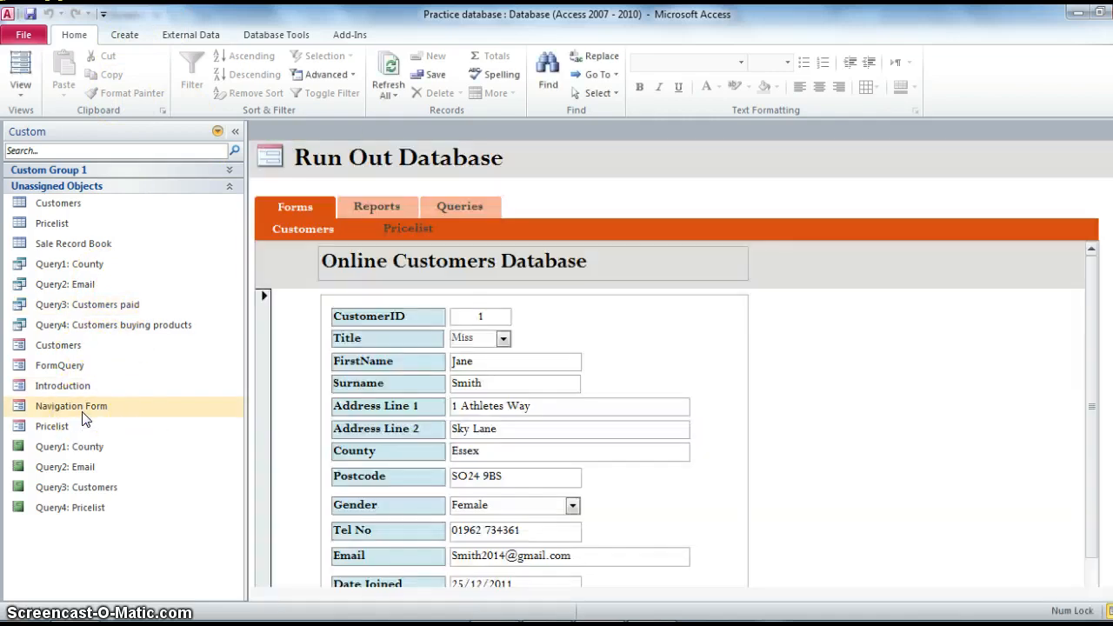
{"action": "left_click", "coordinate": [464, 206]}
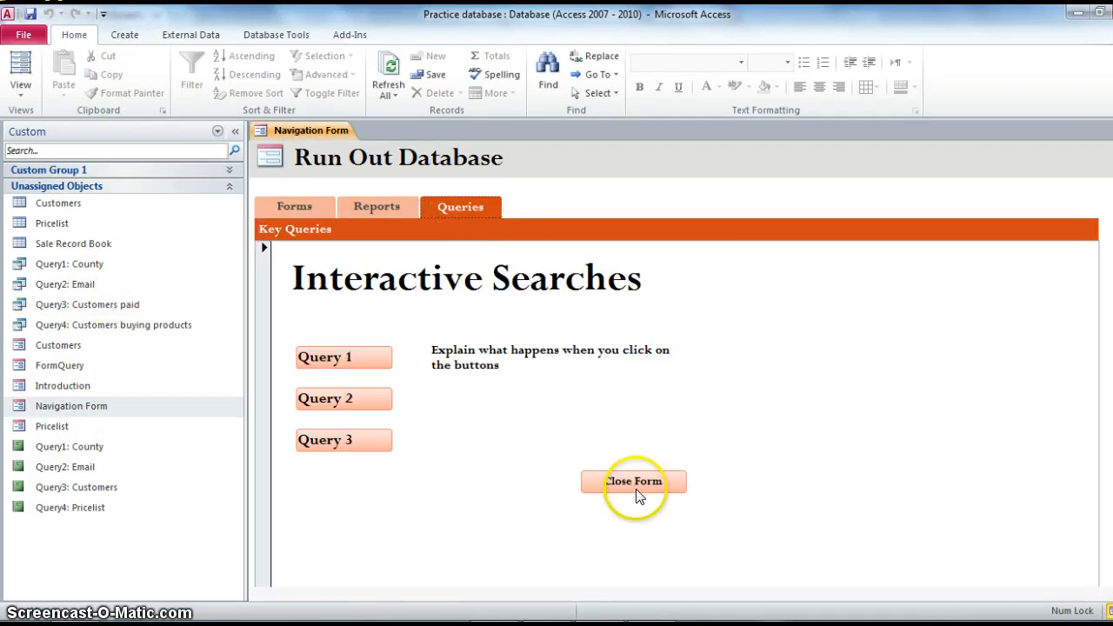
{"action": "left_click", "coordinate": [634, 483]}
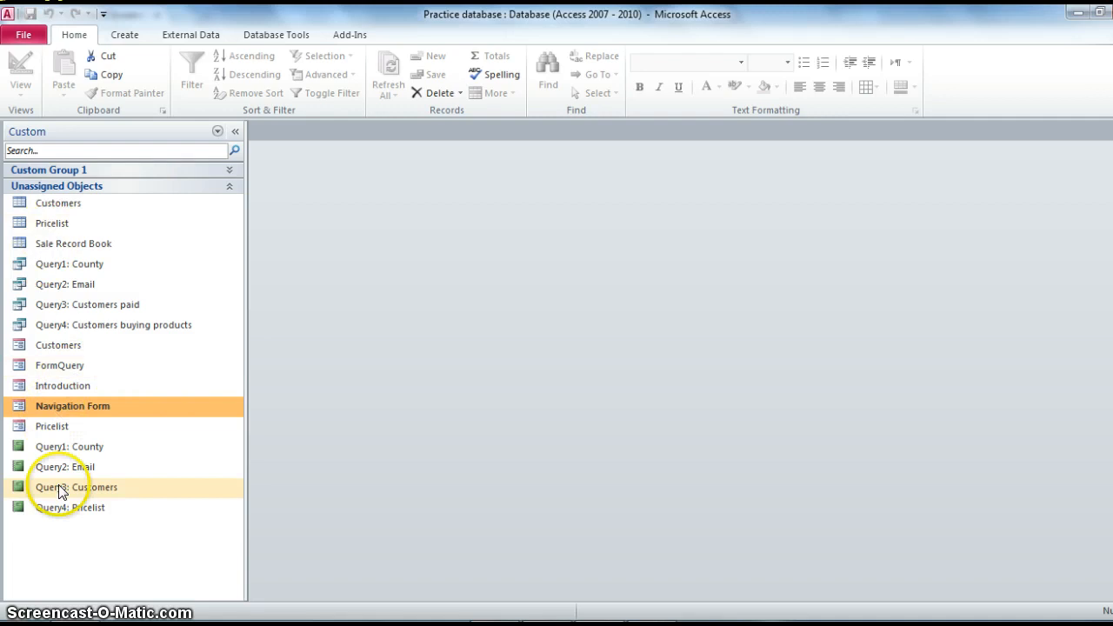
Step: Open the Introduction form, then reopen the navigation form and show its Queries page
{"action": "double_click", "coordinate": [67, 389]}
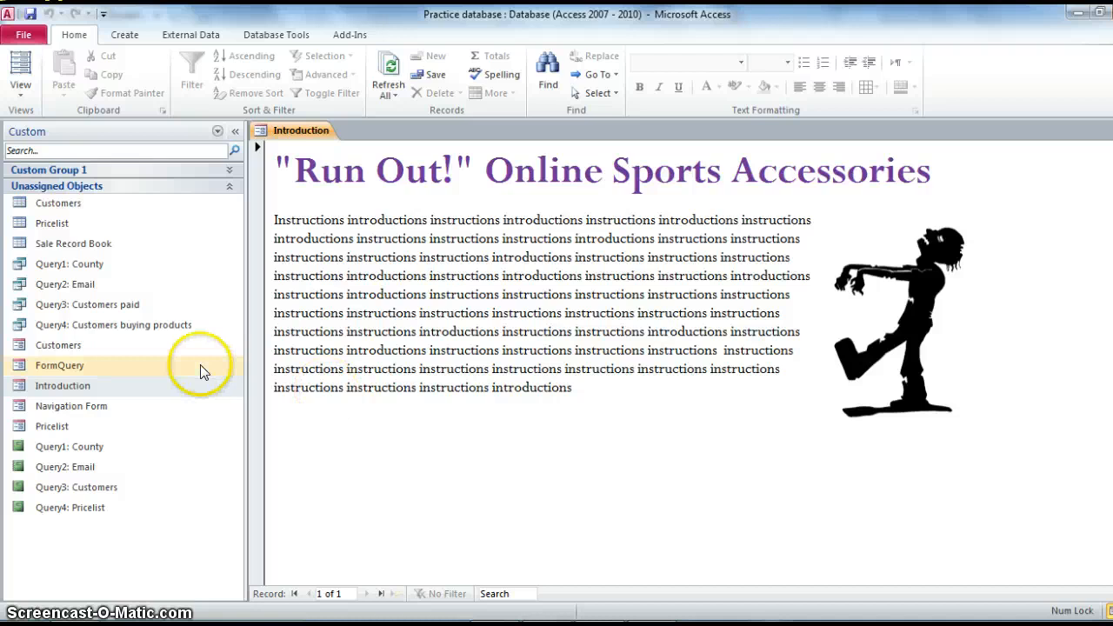
{"action": "double_click", "coordinate": [101, 409]}
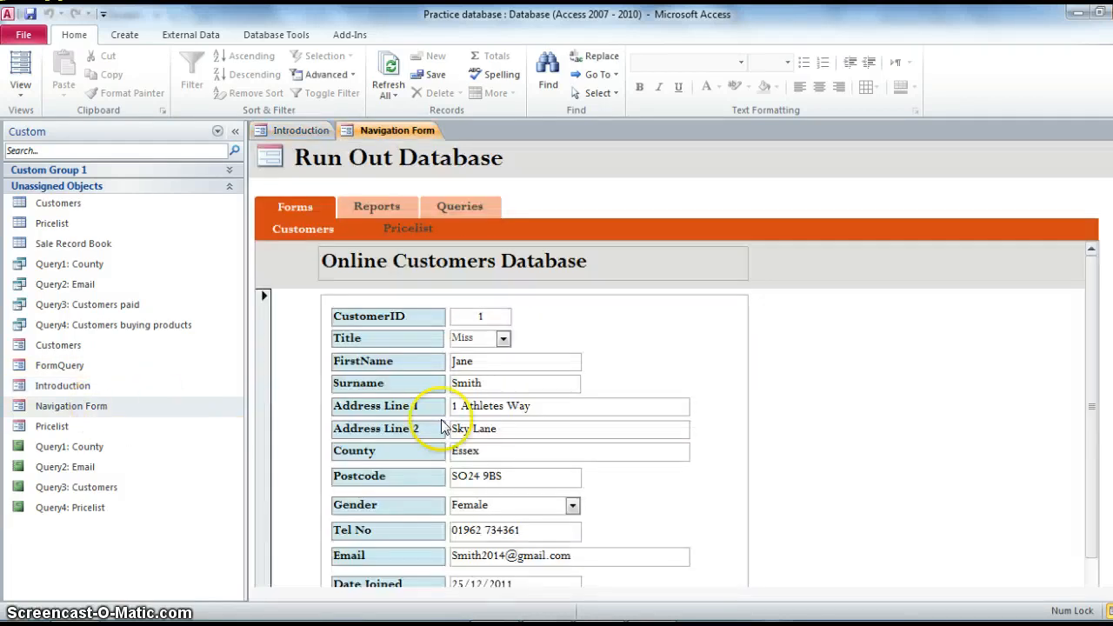
{"action": "left_click", "coordinate": [464, 207]}
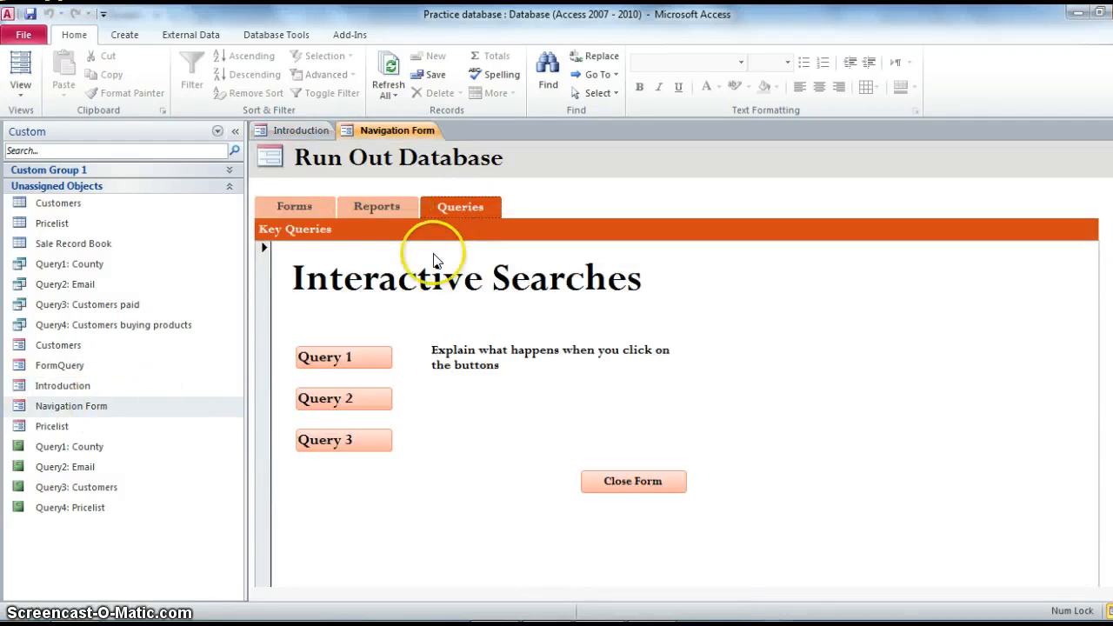